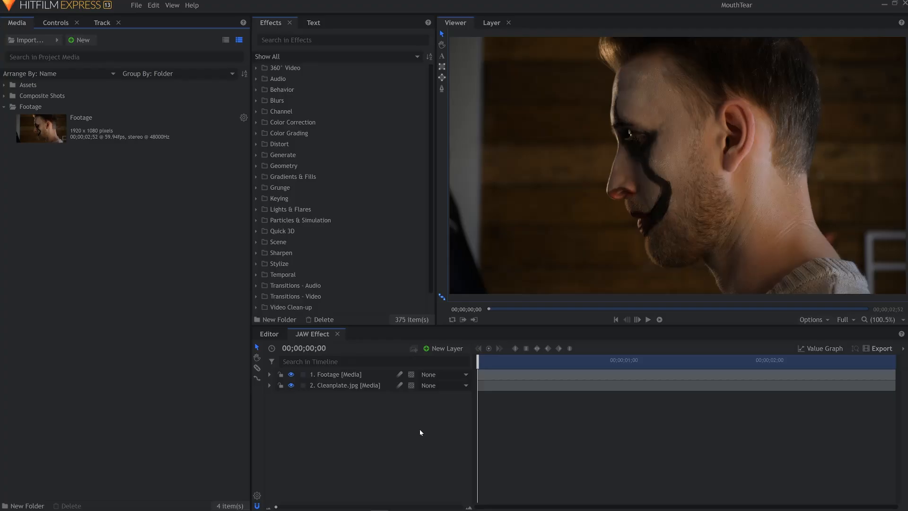
Step: Hide the Footage layer to check the clean plate beneath it, and show the layer again
{"action": "left_click", "coordinate": [291, 375]}
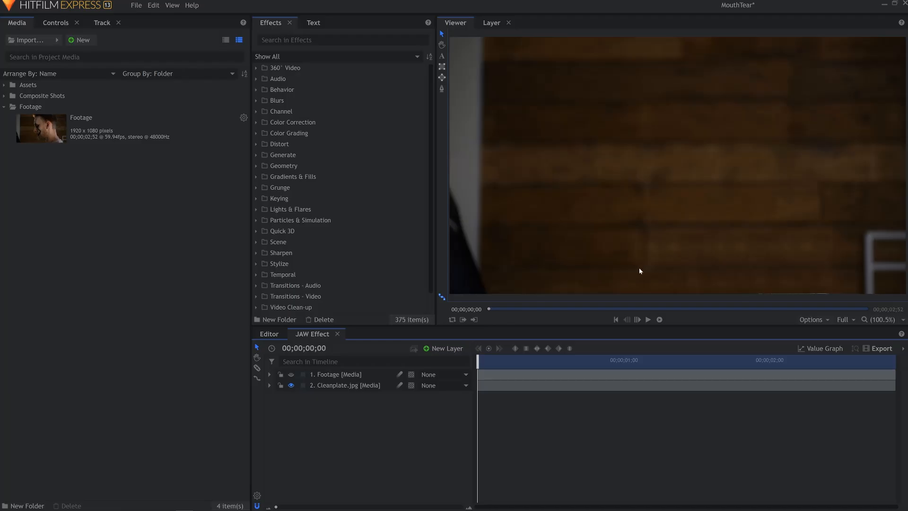
{"action": "left_click", "coordinate": [291, 375]}
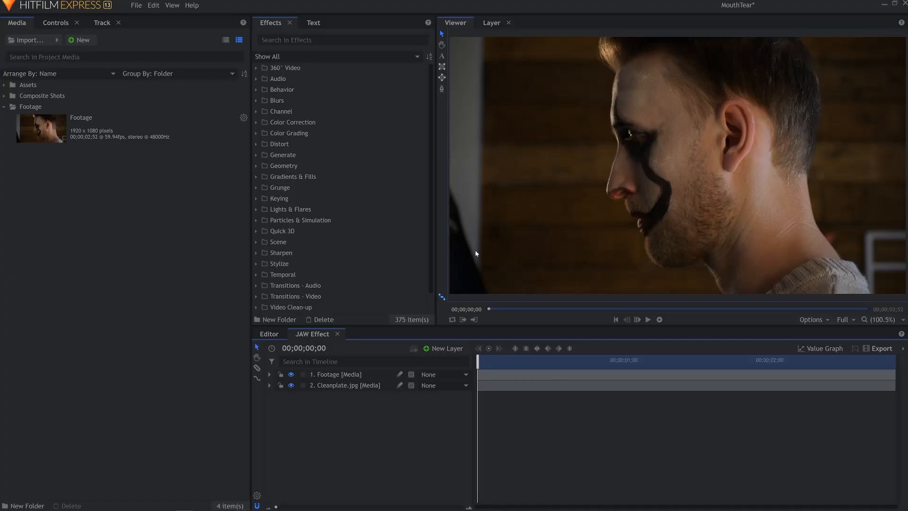
Step: Create a point layer in the JAW Effect composite and duplicate it three times
{"action": "left_click", "coordinate": [445, 349]}
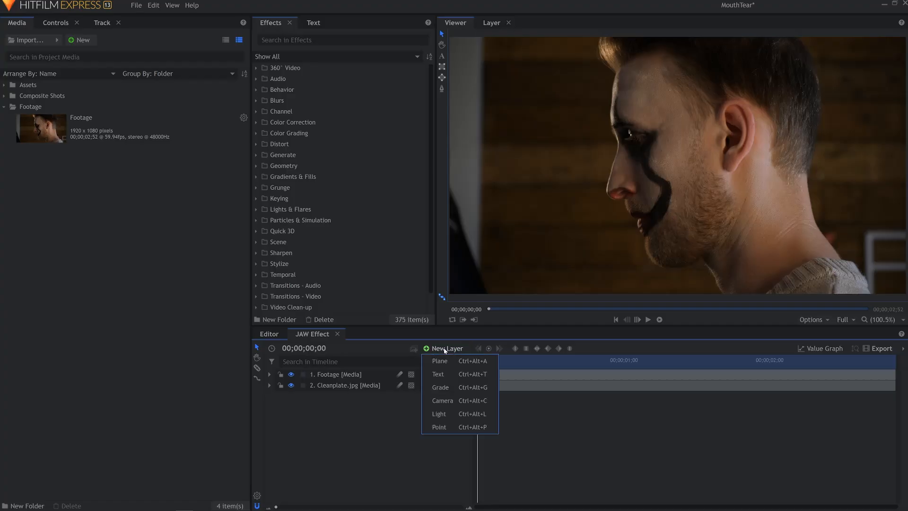
{"action": "left_click", "coordinate": [449, 428]}
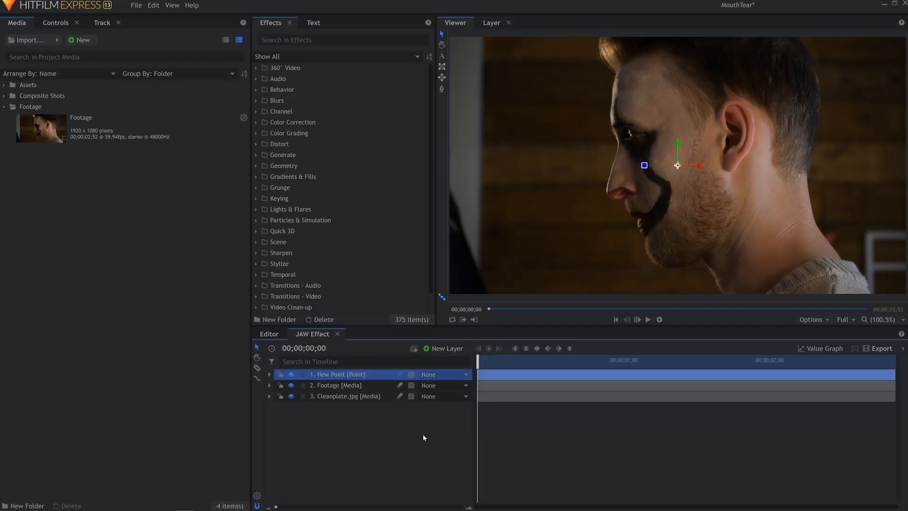
{"action": "key", "text": "ctrl+d"}
{"action": "key", "text": "ctrl+d"}
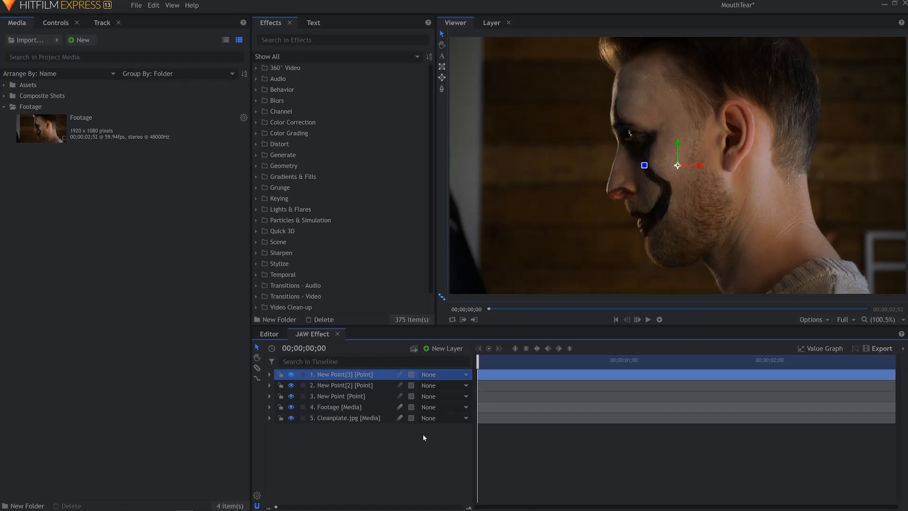
{"action": "key", "text": "ctrl+d"}
Step: Rename the four point layers Top Lip, Bottom Lip, Cheek and Ear
{"action": "double_click", "coordinate": [332, 375]}
{"action": "type", "text": "Top Lip"}
{"action": "key", "text": "Return"}
{"action": "double_click", "coordinate": [330, 384]}
{"action": "type", "text": "Bottom Lip"}
{"action": "key", "text": "Return"}
{"action": "double_click", "coordinate": [326, 396]}
{"action": "type", "text": "Cheek"}
{"action": "key", "text": "Return"}
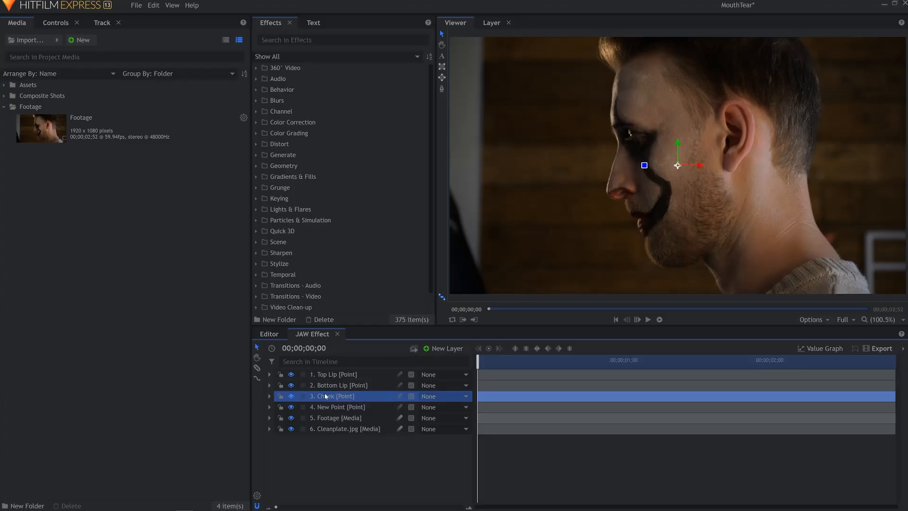
{"action": "double_click", "coordinate": [378, 406]}
{"action": "type", "text": "Ear"}
{"action": "key", "text": "Return"}
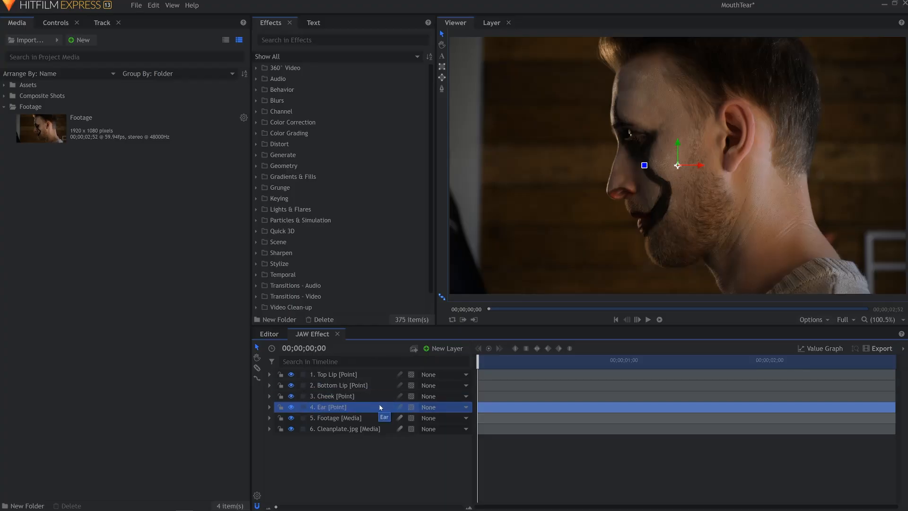
Step: Add a tracker to the Footage layer and set its type to Double Points (Position/Scale/Rotation)
{"action": "left_click", "coordinate": [334, 418]}
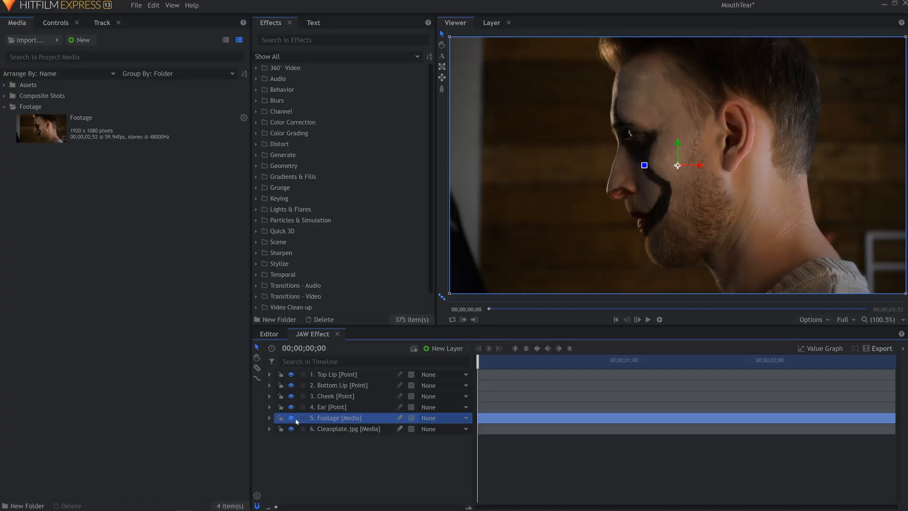
{"action": "left_click", "coordinate": [269, 418]}
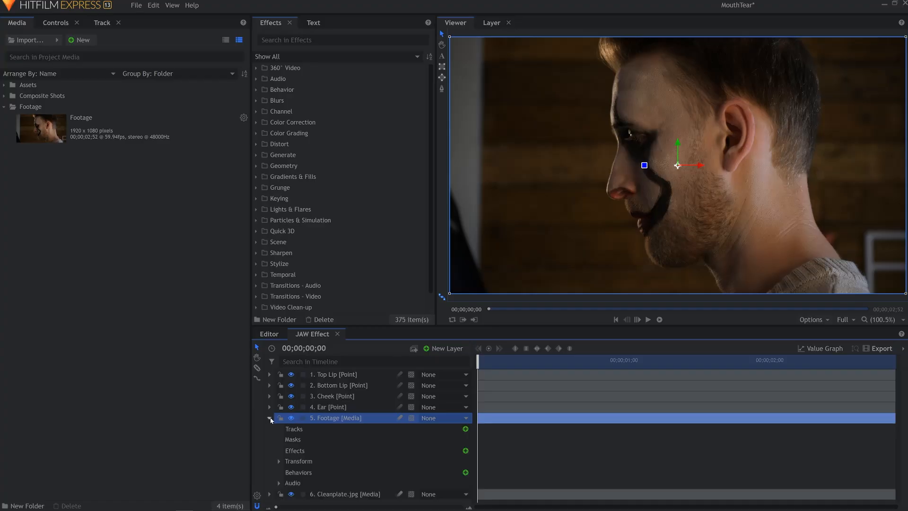
{"action": "left_click", "coordinate": [466, 429]}
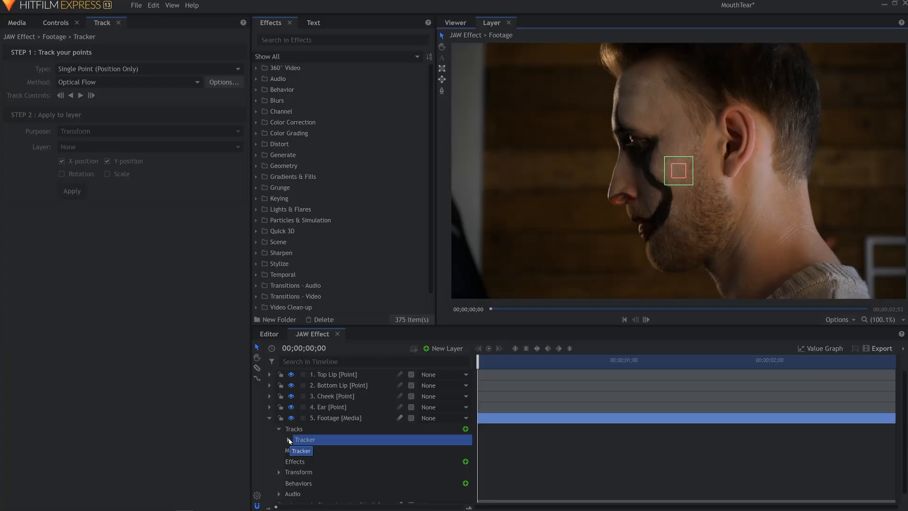
{"action": "left_click", "coordinate": [137, 69]}
{"action": "left_click", "coordinate": [140, 95]}
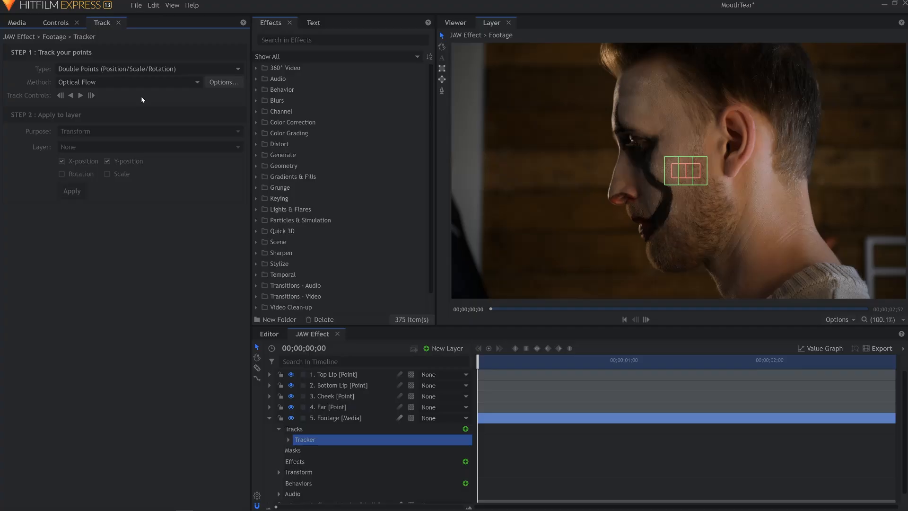
Step: Place one track point on the lips and an enlarged one over the ear, and track the footage forward
{"action": "mouse_move", "coordinate": [479, 362]}
{"action": "left_mouse_down"}
{"action": "mouse_move", "coordinate": [876, 364]}
{"action": "mouse_move", "coordinate": [478, 363]}
{"action": "left_mouse_up"}
{"action": "left_click_drag", "start_coordinate": [679, 170], "coordinate": [636, 219]}
{"action": "left_click_drag", "start_coordinate": [692, 171], "coordinate": [737, 140]}
{"action": "left_click_drag", "start_coordinate": [751, 154], "coordinate": [781, 188]}
{"action": "left_click_drag", "start_coordinate": [744, 147], "coordinate": [759, 179]}
{"action": "left_click_drag", "start_coordinate": [782, 188], "coordinate": [768, 184]}
{"action": "left_click", "coordinate": [81, 96]}
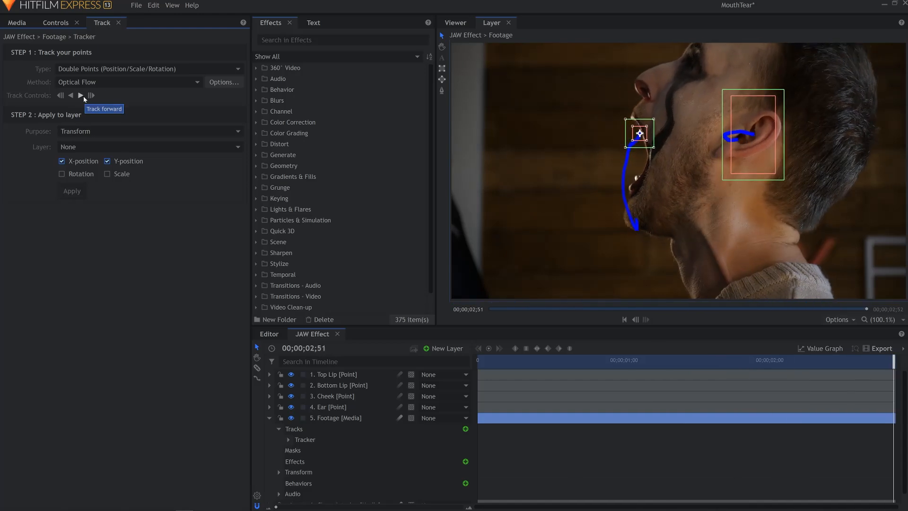
Step: Apply the lip track to the Top Lip layer, with rotation added to X-position and Y-position
{"action": "left_click", "coordinate": [183, 149]}
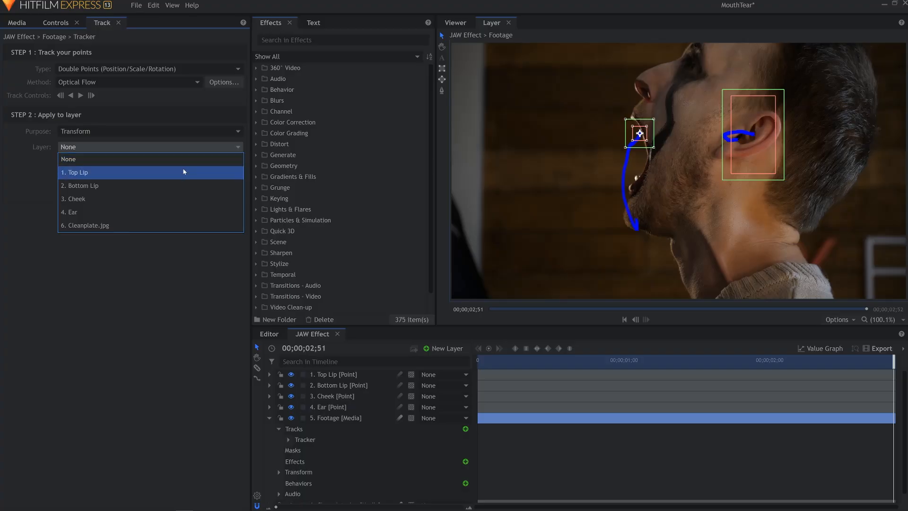
{"action": "left_click", "coordinate": [184, 172]}
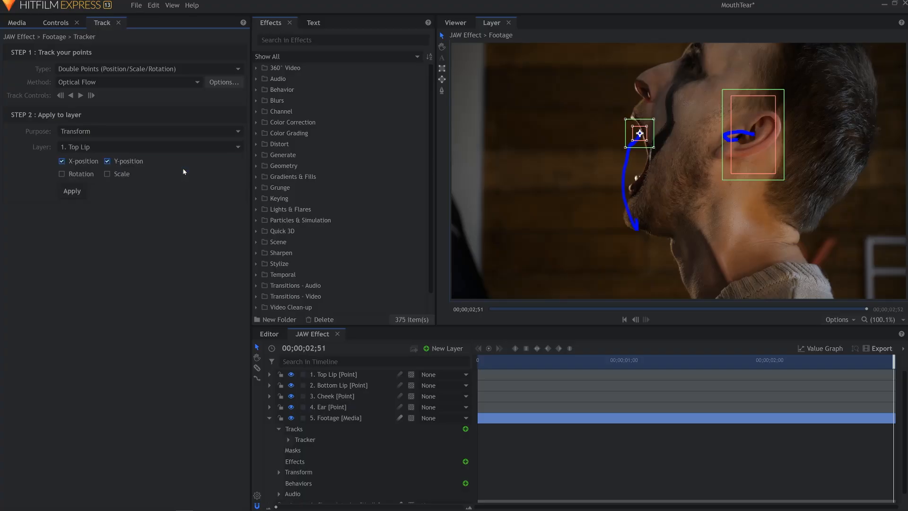
{"action": "left_click", "coordinate": [78, 174]}
{"action": "left_click", "coordinate": [73, 192]}
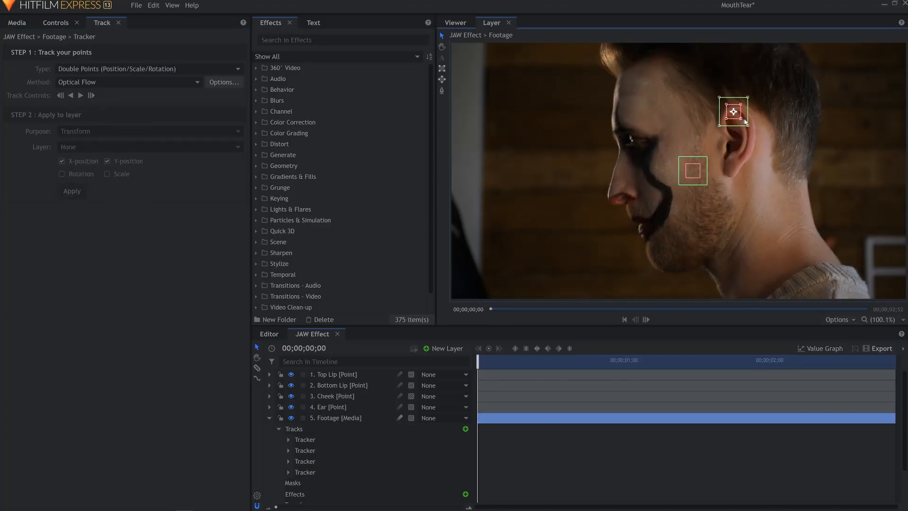
Step: Track the ear's two points forward and assign the result to the Ear layer
{"action": "left_click", "coordinate": [80, 96]}
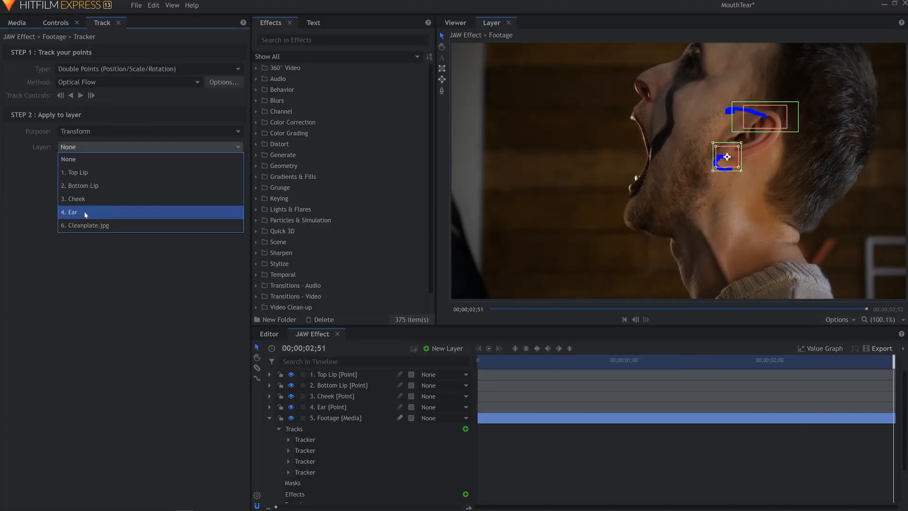
{"action": "left_click", "coordinate": [75, 209]}
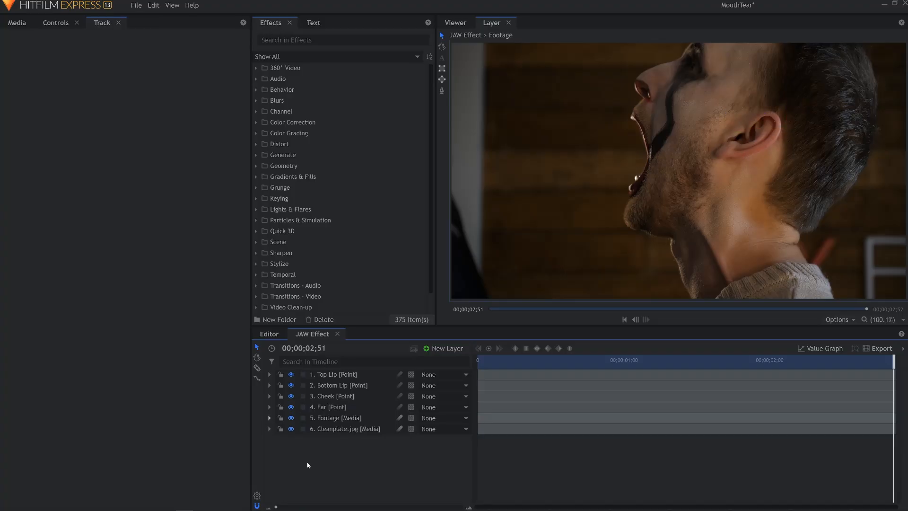
Step: Return to the composite's view at the first frame and duplicate the Footage layer three times
{"action": "left_click", "coordinate": [458, 22]}
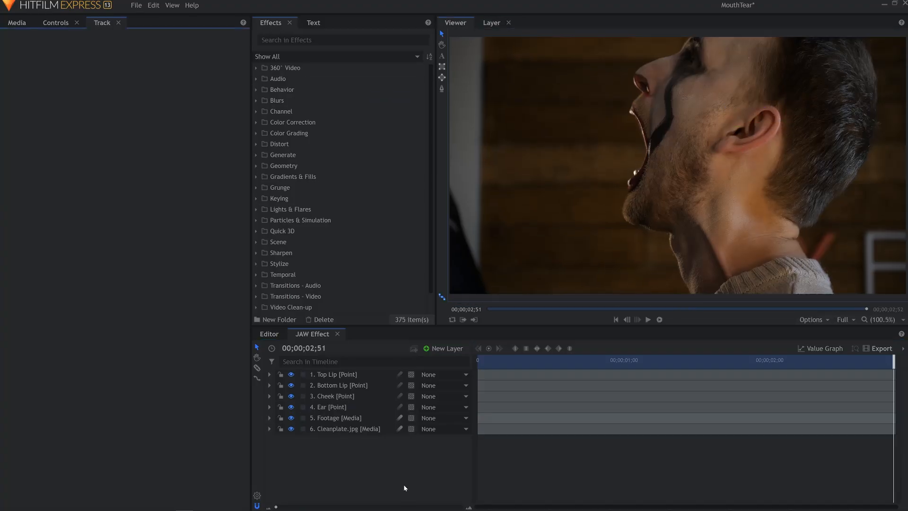
{"action": "key", "text": "Home"}
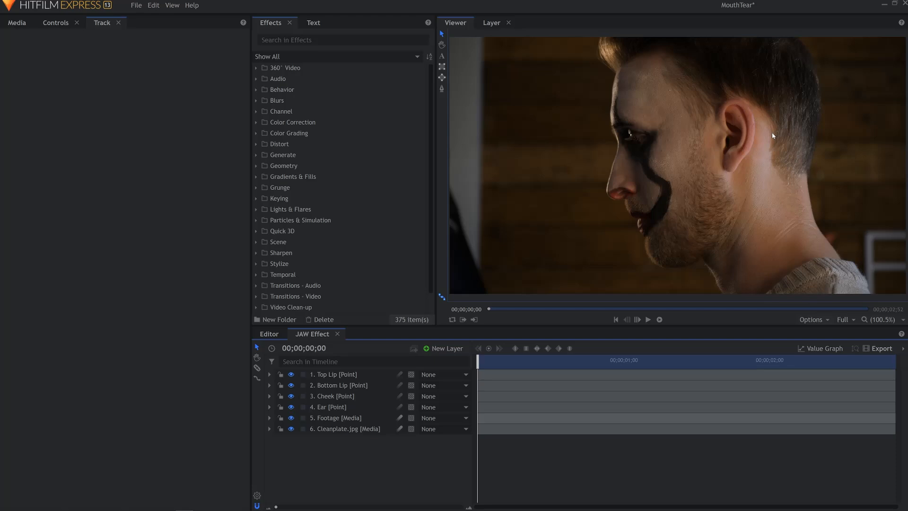
{"action": "left_click", "coordinate": [357, 419]}
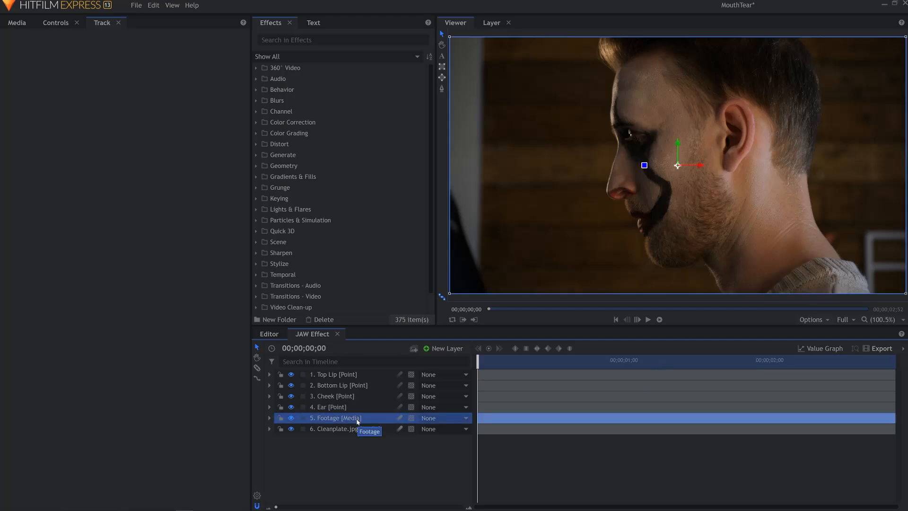
{"action": "key", "text": "ctrl+d"}
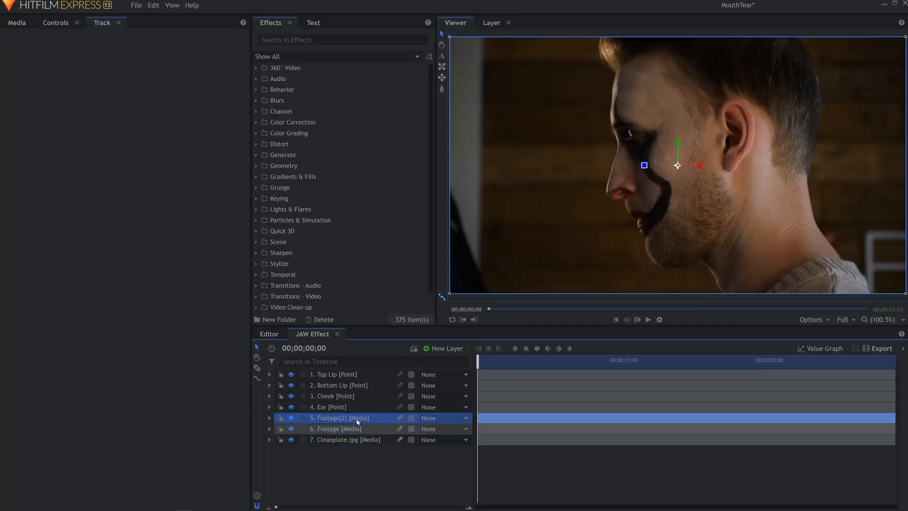
{"action": "key", "text": "ctrl+d"}
{"action": "key", "text": "ctrl+d"}
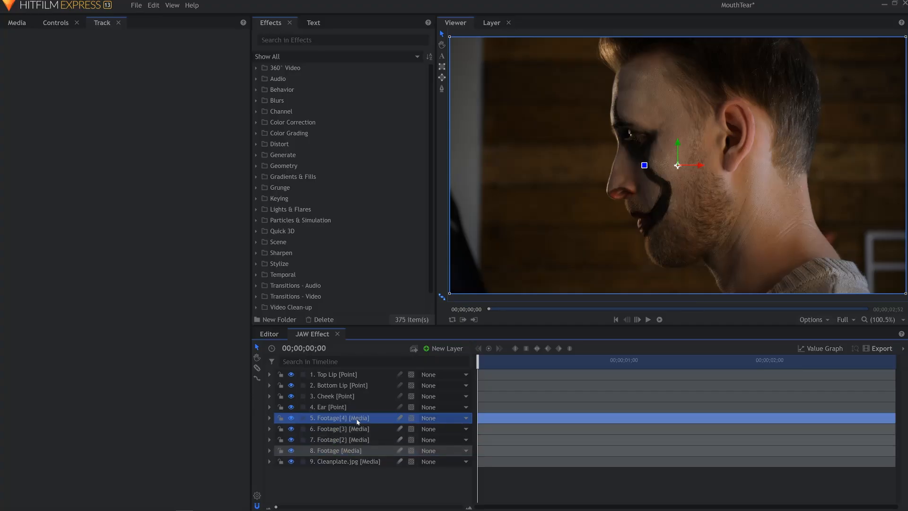
Step: Rename the four footage layers Face, Lower Jaw, Neck and Clean
{"action": "double_click", "coordinate": [358, 420]}
{"action": "type", "text": "Face"}
{"action": "key", "text": "Return"}
{"action": "double_click", "coordinate": [365, 431]}
{"action": "type", "text": "Lower Jaw"}
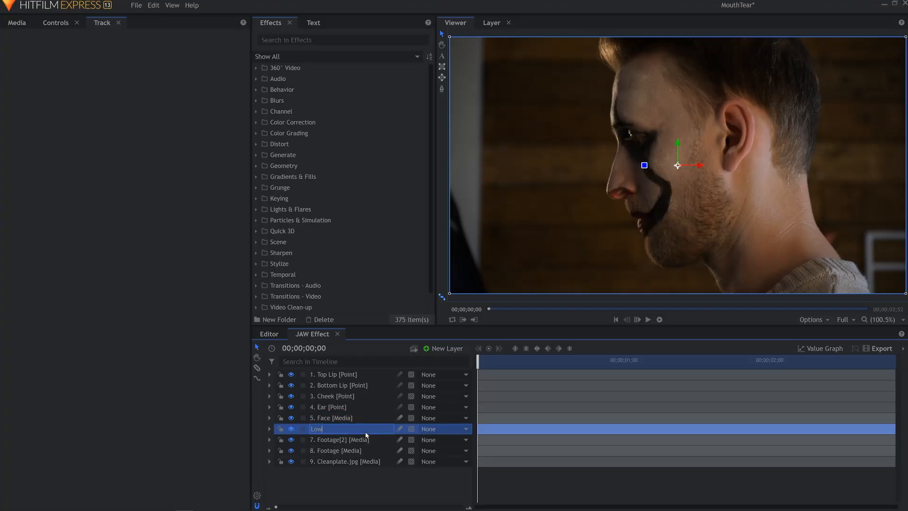
{"action": "key", "text": "Return"}
{"action": "double_click", "coordinate": [367, 440]}
{"action": "type", "text": "Neck"}
{"action": "key", "text": "Return"}
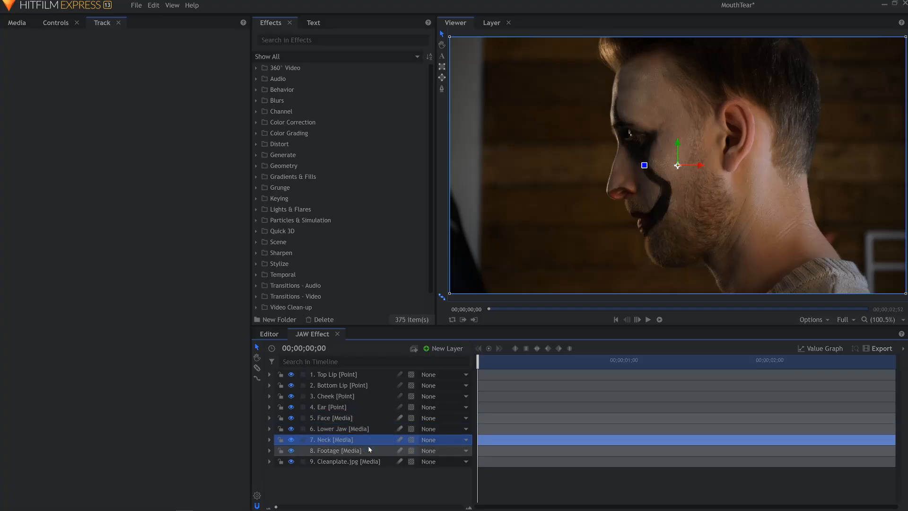
{"action": "double_click", "coordinate": [369, 451]}
{"action": "type", "text": "Clean"}
{"action": "key", "text": "Return"}
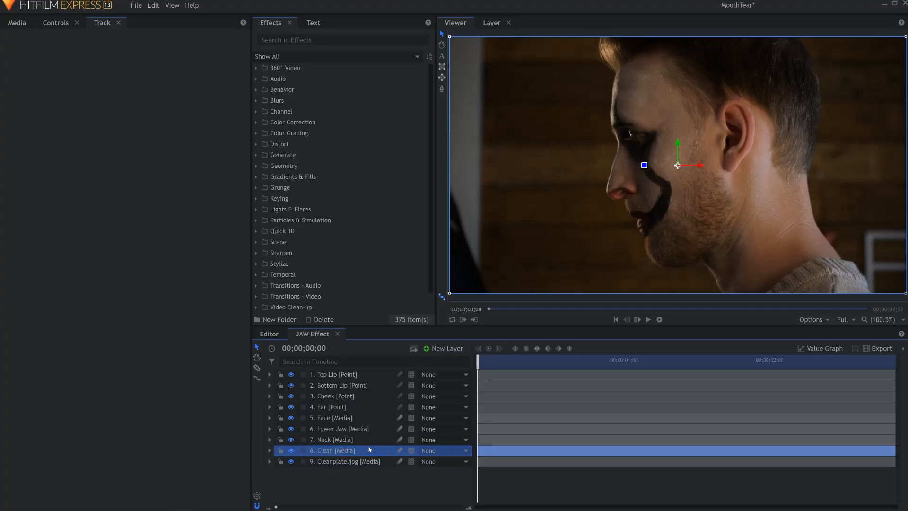
Step: Hide the Clean layer and give the Face, Lower Jaw and Neck layers a yellow label color
{"action": "left_click", "coordinate": [291, 451]}
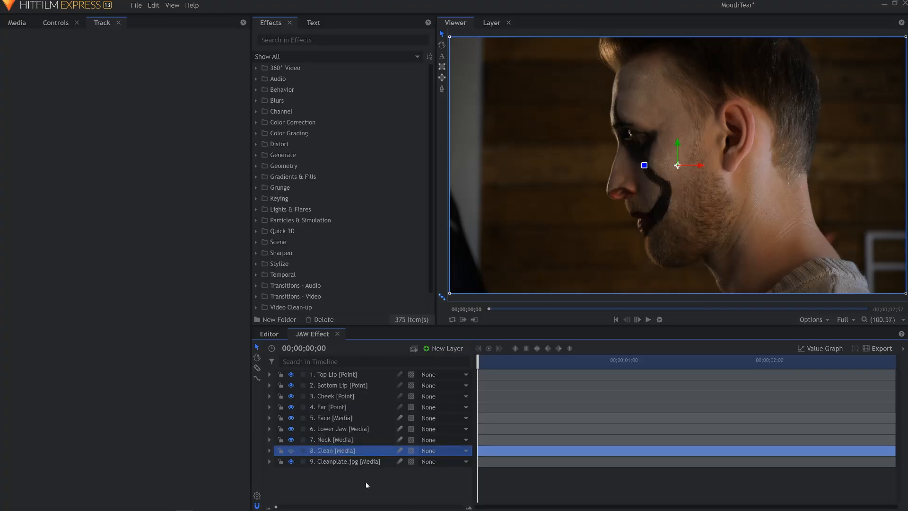
{"action": "left_click", "coordinate": [350, 419]}
{"action": "left_click", "coordinate": [352, 439], "text": "shift"}
{"action": "left_click", "coordinate": [303, 439]}
{"action": "left_click", "coordinate": [348, 307]}
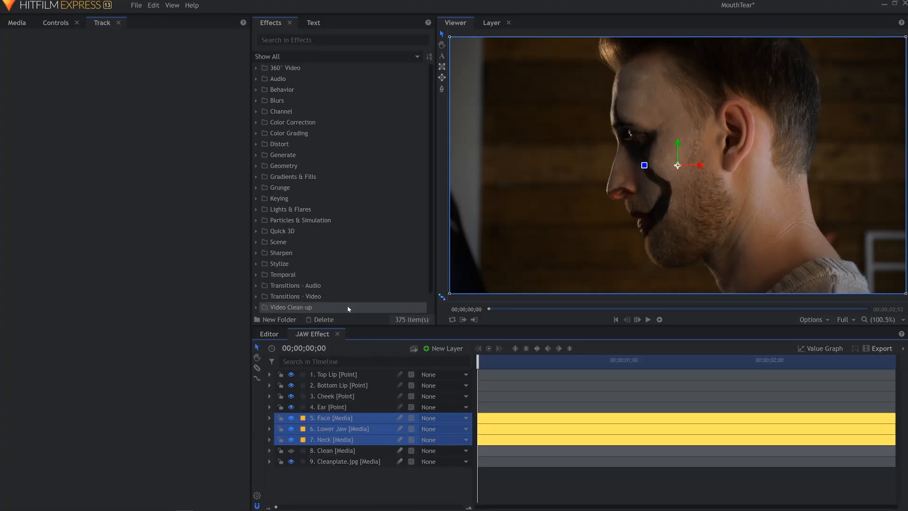
{"action": "left_click", "coordinate": [353, 477]}
Step: Start a freehand mask on the Face layer from the lips, around the front of the face and over the head to the ear
{"action": "left_click", "coordinate": [340, 419]}
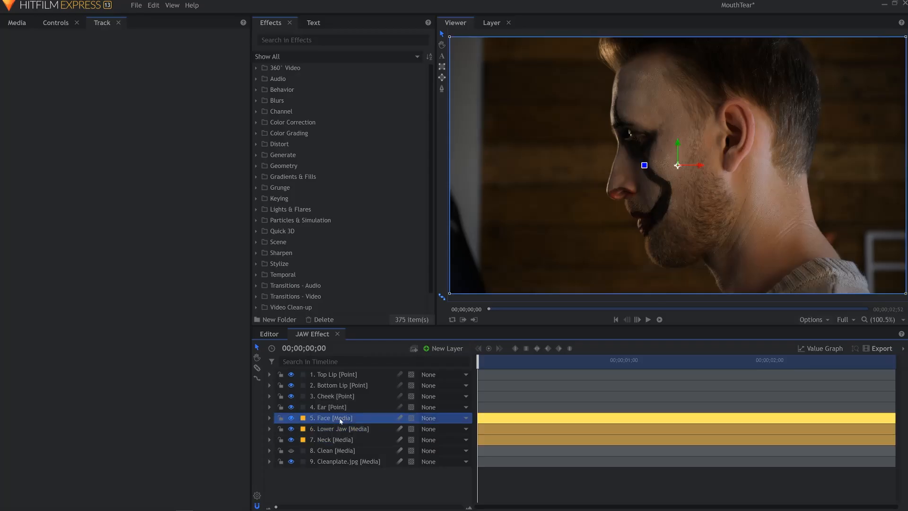
{"action": "left_click", "coordinate": [442, 89]}
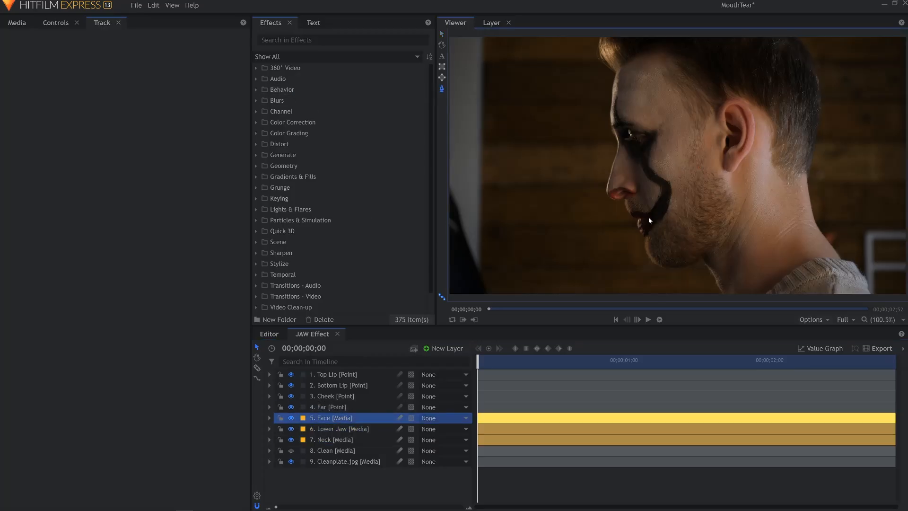
{"action": "left_click", "coordinate": [647, 216]}
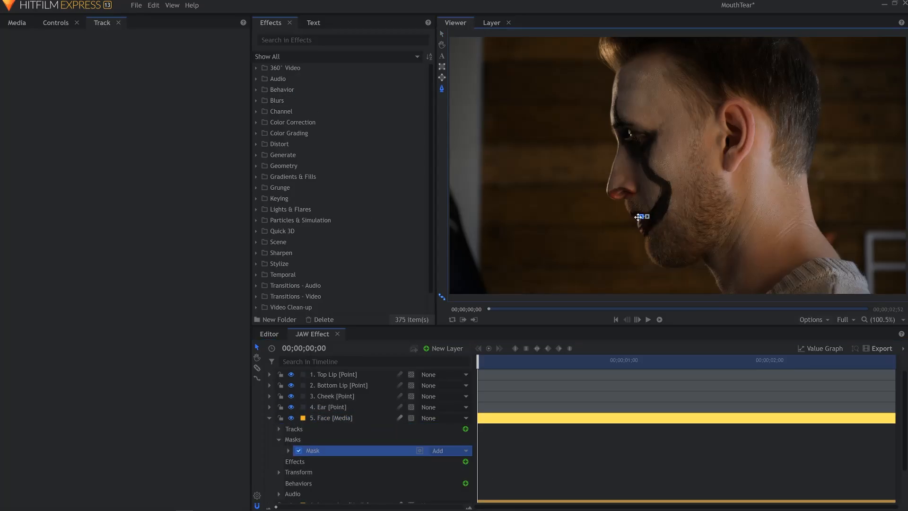
{"action": "left_click", "coordinate": [635, 216]}
{"action": "left_click", "coordinate": [630, 214]}
{"action": "left_click", "coordinate": [614, 213]}
{"action": "left_click", "coordinate": [540, 220]}
{"action": "left_click", "coordinate": [523, 151]}
{"action": "left_click", "coordinate": [521, 111]}
{"action": "left_click", "coordinate": [522, 52]}
{"action": "left_click", "coordinate": [524, 32]}
{"action": "left_click", "coordinate": [765, 30]}
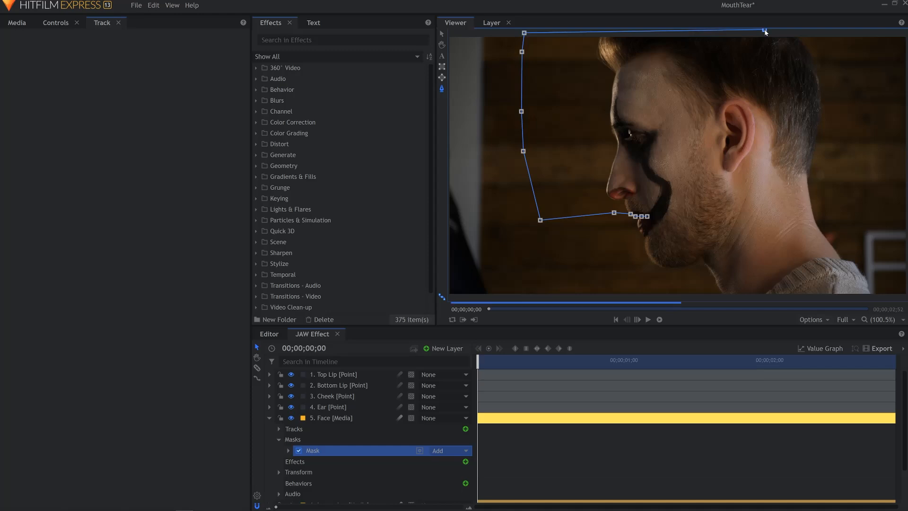
{"action": "left_click", "coordinate": [803, 33]}
{"action": "left_click", "coordinate": [796, 64]}
{"action": "left_click", "coordinate": [758, 98]}
{"action": "left_click", "coordinate": [730, 97]}
{"action": "left_click", "coordinate": [720, 101]}
{"action": "left_click", "coordinate": [715, 109]}
{"action": "left_click", "coordinate": [713, 115]}
{"action": "left_click", "coordinate": [715, 122]}
{"action": "left_click", "coordinate": [722, 131]}
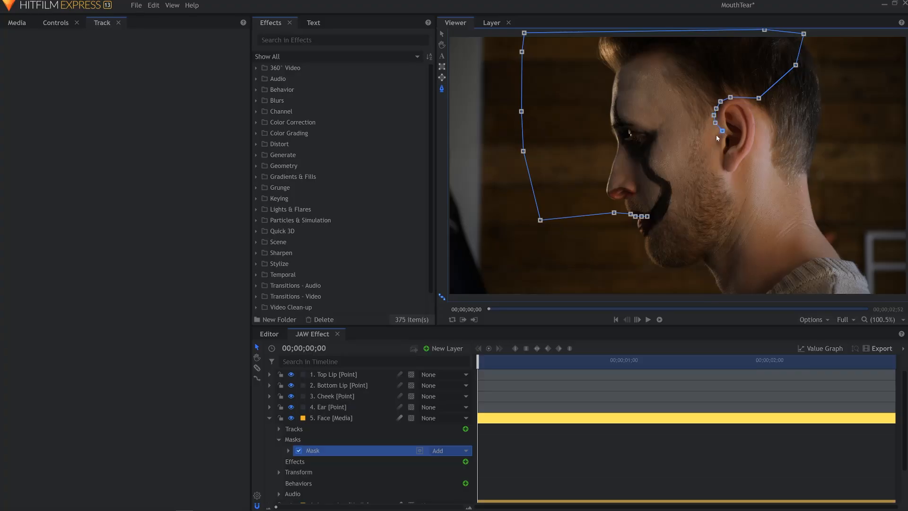
Step: Continue the Face mask from the ear down the cheek and along the painted mouth line to the lips, adding a point below the cheek corner
{"action": "left_click", "coordinate": [694, 130]}
{"action": "left_click", "coordinate": [670, 181]}
{"action": "left_click", "coordinate": [665, 185]}
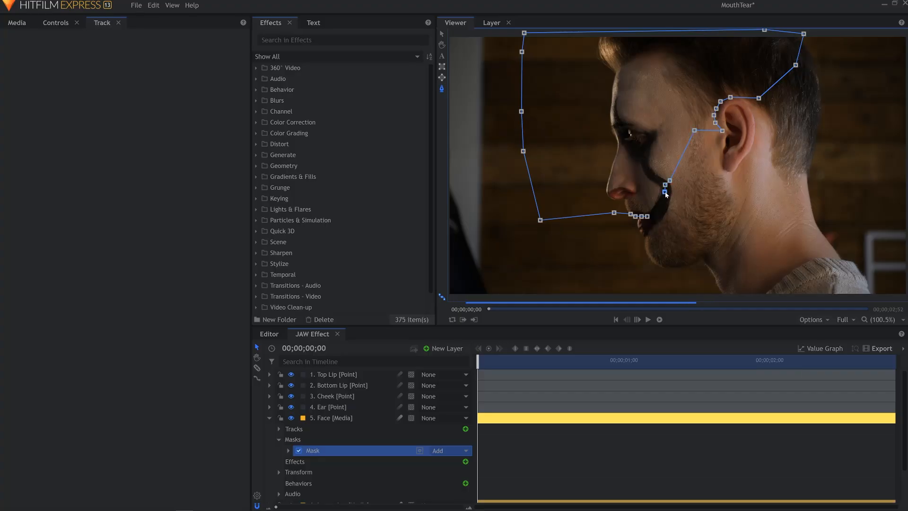
{"action": "left_click", "coordinate": [661, 191]}
{"action": "left_click", "coordinate": [659, 197]}
{"action": "left_click", "coordinate": [656, 204]}
{"action": "left_click_drag", "start_coordinate": [655, 204], "coordinate": [664, 191]}
{"action": "left_click", "coordinate": [658, 206]}
{"action": "left_click", "coordinate": [653, 212]}
{"action": "left_click", "coordinate": [690, 144]}
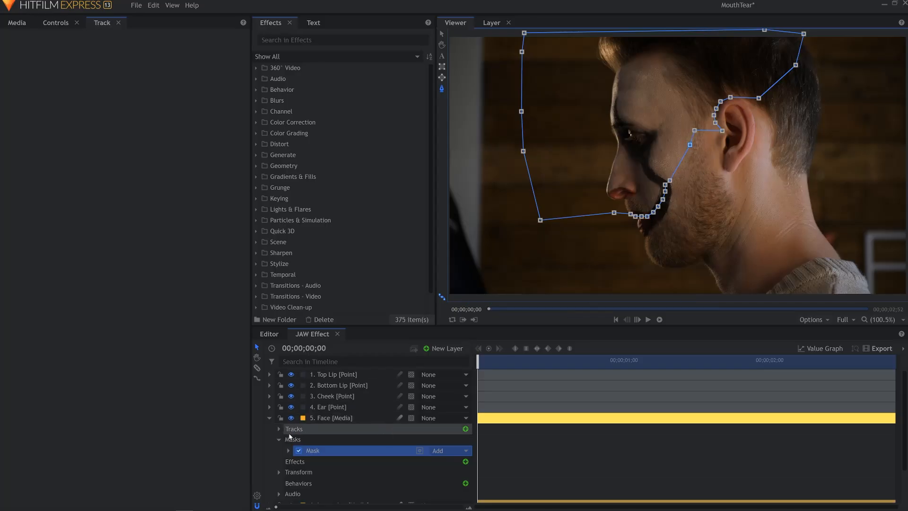
Step: Turn on path keyframing for the Face mask at the first frame, then reshape its mouth line, front corner and ear points at 00;00;00;10
{"action": "left_click", "coordinate": [289, 450]}
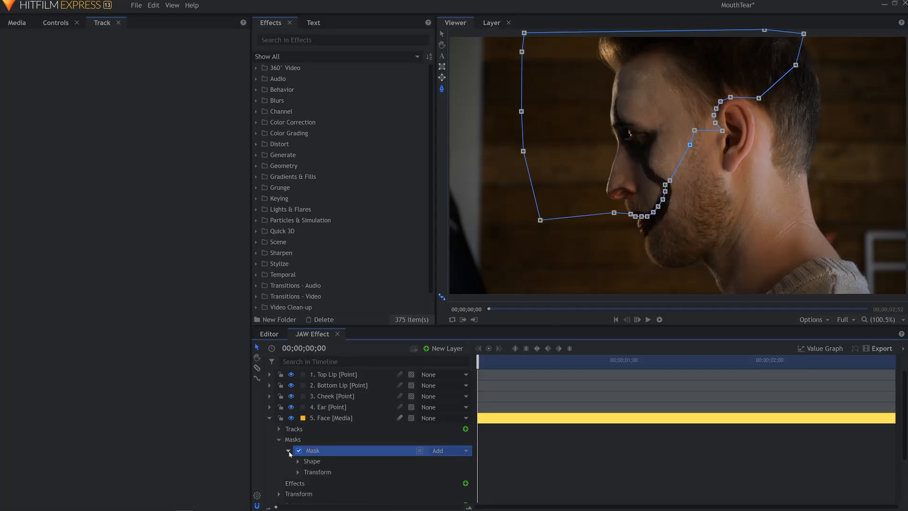
{"action": "left_click", "coordinate": [298, 472]}
{"action": "left_click", "coordinate": [320, 484]}
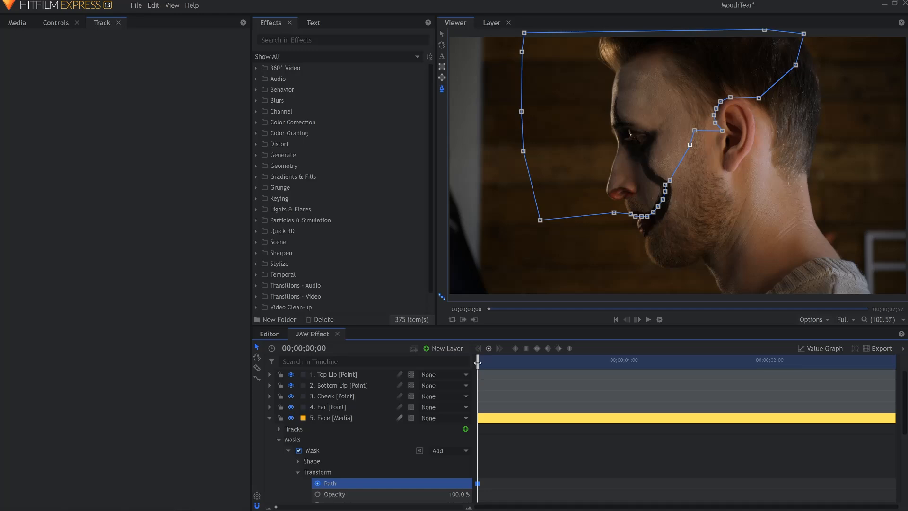
{"action": "left_click_drag", "start_coordinate": [477, 363], "coordinate": [503, 366]}
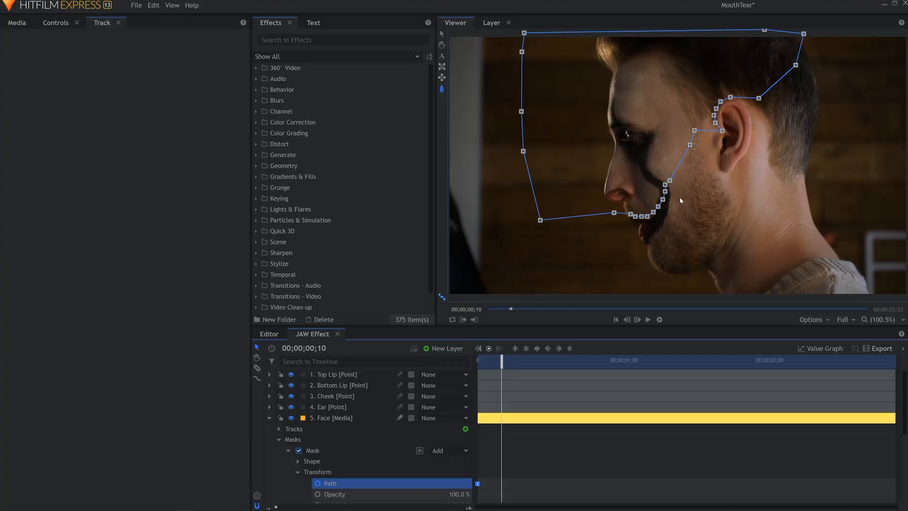
{"action": "left_click_drag", "start_coordinate": [624, 174], "coordinate": [679, 223]}
{"action": "double_click", "coordinate": [658, 206]}
{"action": "left_click_drag", "start_coordinate": [650, 200], "coordinate": [610, 217]}
{"action": "key", "text": "Escape"}
{"action": "left_click_drag", "start_coordinate": [723, 130], "coordinate": [717, 131]}
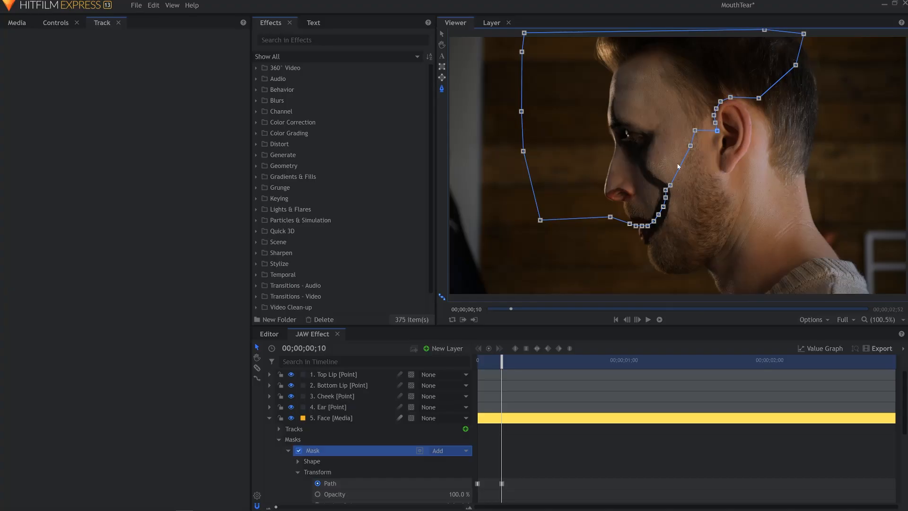
Step: Adjust the Face mask's lip, mouth-line and cheek points at several frames within the first second to follow the moving face
{"action": "left_click_drag", "start_coordinate": [502, 362], "coordinate": [488, 363]}
{"action": "left_click_drag", "start_coordinate": [629, 221], "coordinate": [658, 211]}
{"action": "left_click_drag", "start_coordinate": [487, 363], "coordinate": [541, 364]}
{"action": "left_click_drag", "start_coordinate": [654, 221], "coordinate": [656, 227]}
{"action": "left_click_drag", "start_coordinate": [665, 190], "coordinate": [659, 187]}
{"action": "left_click_drag", "start_coordinate": [670, 185], "coordinate": [662, 182]}
{"action": "left_click_drag", "start_coordinate": [541, 363], "coordinate": [526, 363]}
{"action": "left_click_drag", "start_coordinate": [526, 363], "coordinate": [580, 363]}
{"action": "left_click_drag", "start_coordinate": [579, 363], "coordinate": [625, 363]}
Step: Continue reshaping the Face mask at frames from about one second to near the clip's end, following the opening mouth and the ear
{"action": "left_click_drag", "start_coordinate": [626, 363], "coordinate": [721, 363]}
{"action": "left_click_drag", "start_coordinate": [639, 185], "coordinate": [635, 179]}
{"action": "left_click_drag", "start_coordinate": [721, 363], "coordinate": [694, 363]}
{"action": "left_click_drag", "start_coordinate": [638, 180], "coordinate": [641, 175]}
{"action": "left_click_drag", "start_coordinate": [693, 364], "coordinate": [786, 363]}
{"action": "left_click_drag", "start_coordinate": [608, 116], "coordinate": [649, 165]}
{"action": "double_click", "coordinate": [643, 151]}
{"action": "left_click", "coordinate": [786, 483]}
{"action": "left_click_drag", "start_coordinate": [787, 363], "coordinate": [871, 364]}
{"action": "left_click_drag", "start_coordinate": [728, 96], "coordinate": [734, 91]}
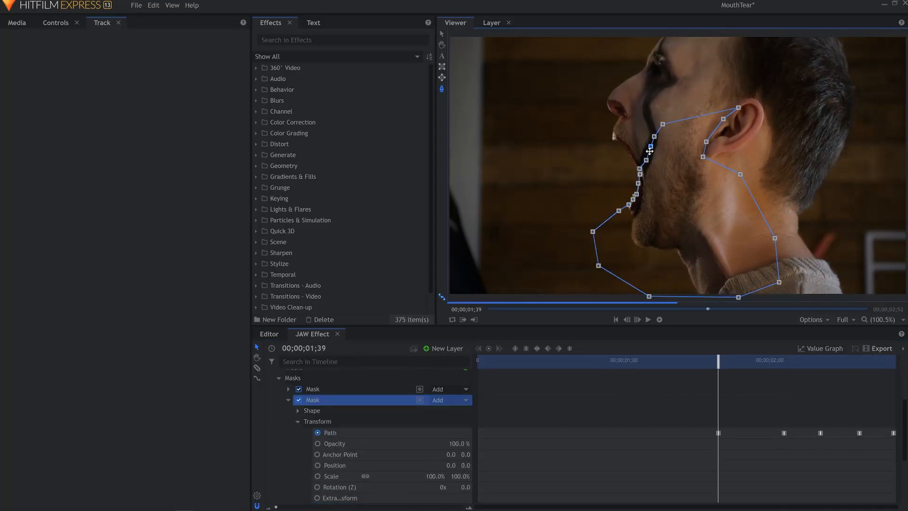
Step: Keyframe the Lower Jaw mask at an earlier frame by moving its front point in front of the chin down toward the jaw
{"action": "left_click_drag", "start_coordinate": [718, 363], "coordinate": [563, 364]}
{"action": "left_click_drag", "start_coordinate": [593, 231], "coordinate": [605, 249]}
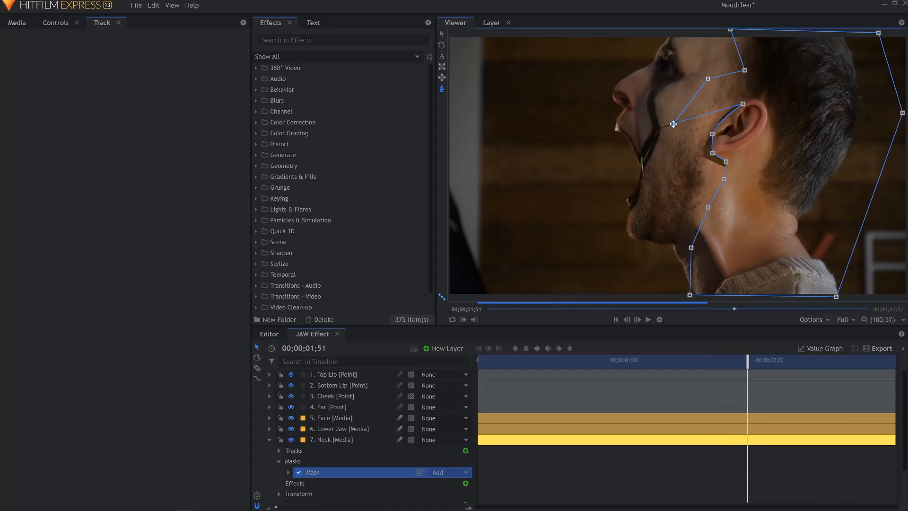
Step: Review the masks of the Face, Lower Jaw and Neck layers at the first frame, leaving the layers collapsed and deselected
{"action": "left_click", "coordinate": [331, 418]}
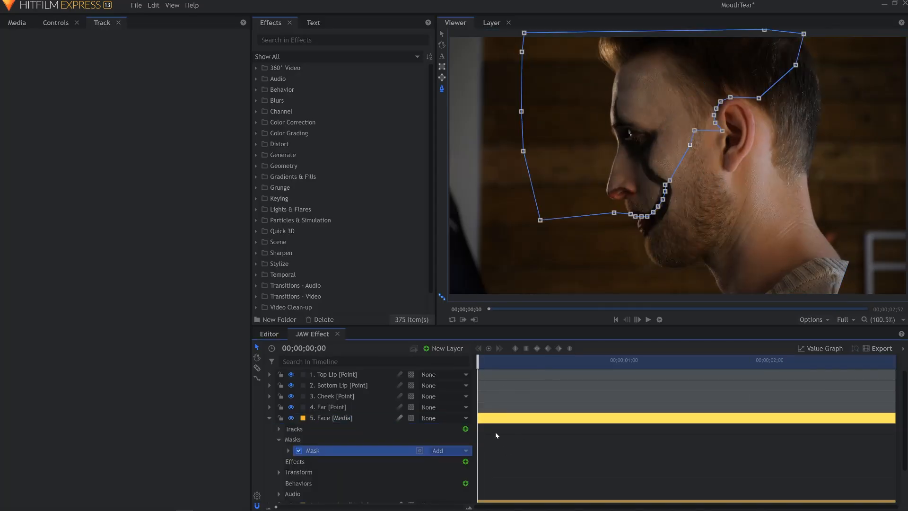
{"action": "left_click", "coordinate": [344, 418]}
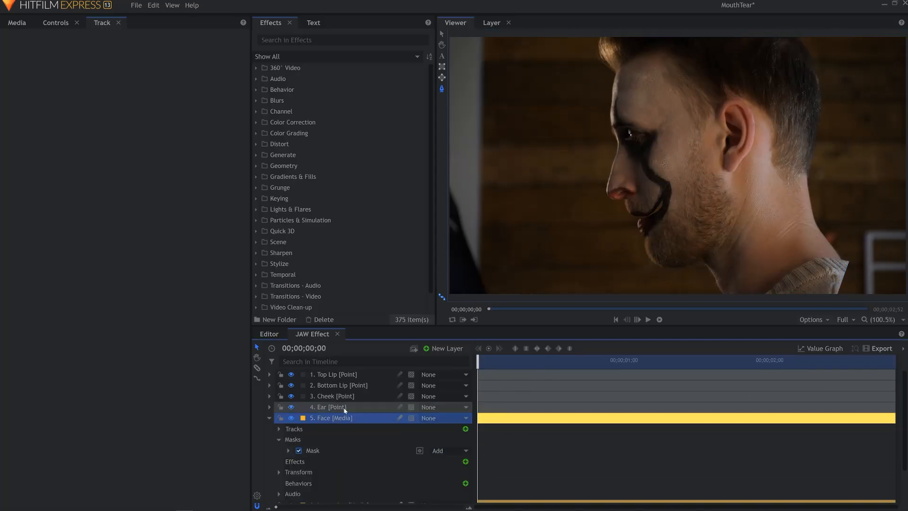
{"action": "left_click", "coordinate": [269, 419]}
{"action": "left_click", "coordinate": [339, 428]}
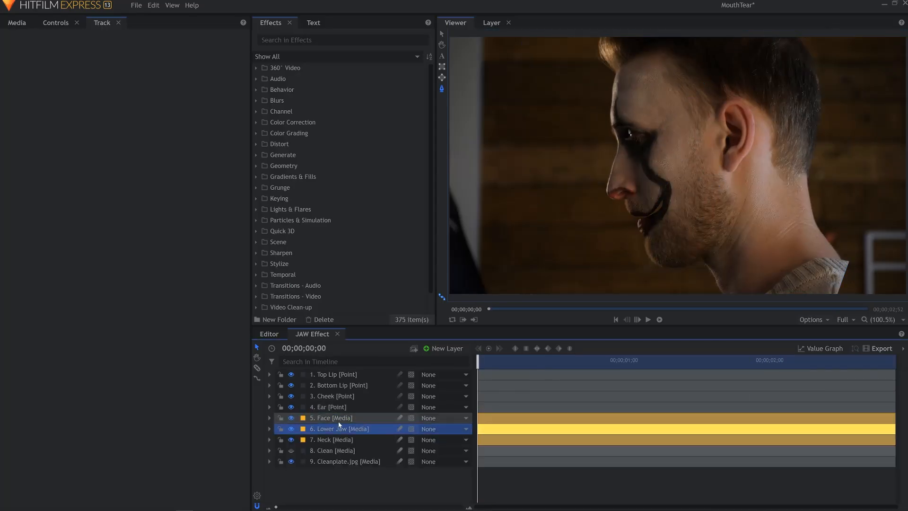
{"action": "left_click", "coordinate": [269, 429]}
{"action": "left_click", "coordinate": [312, 461]}
{"action": "left_click", "coordinate": [315, 429]}
{"action": "mouse_move", "coordinate": [480, 361]}
{"action": "left_mouse_down"}
{"action": "mouse_move", "coordinate": [904, 365]}
{"action": "mouse_move", "coordinate": [468, 361]}
{"action": "left_mouse_up"}
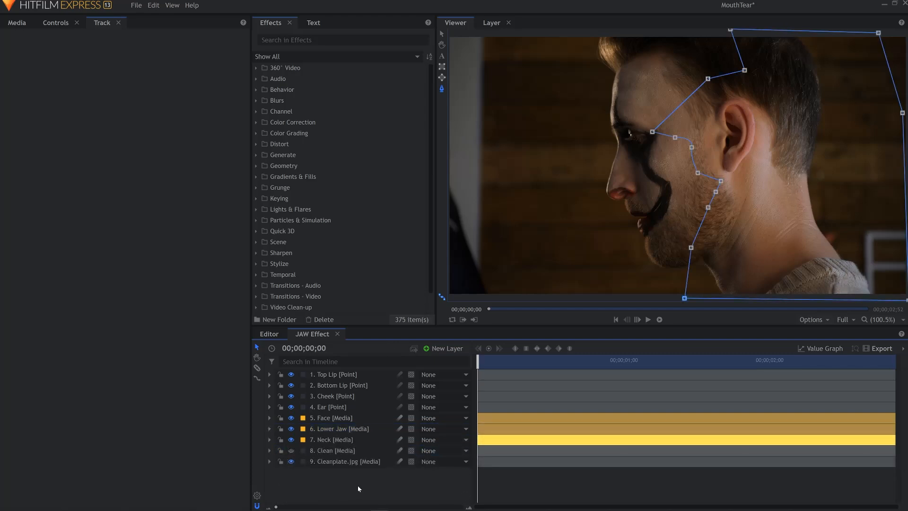
{"action": "left_click", "coordinate": [359, 488]}
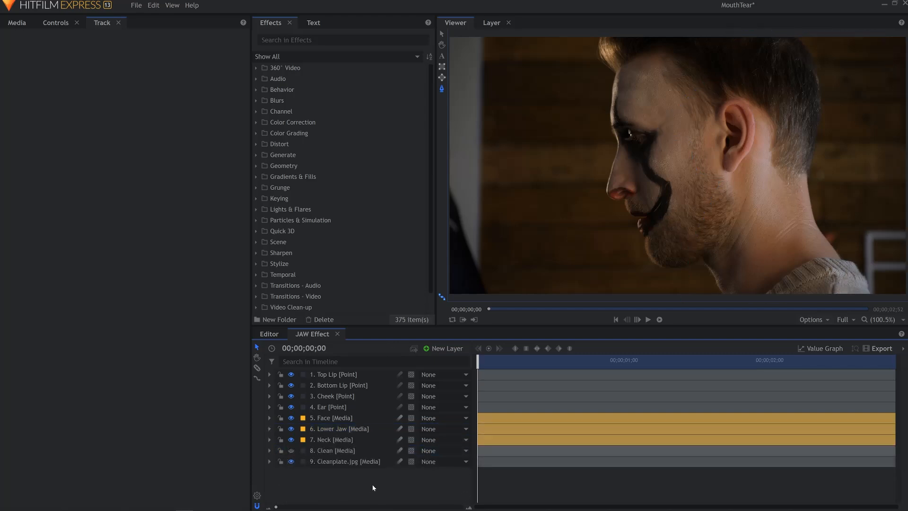
Step: Make the Lower Jaw layer a composite shot named Lower Jaw, using the current timeline's properties and moving masks and effects with the layer
{"action": "right_click", "coordinate": [361, 431]}
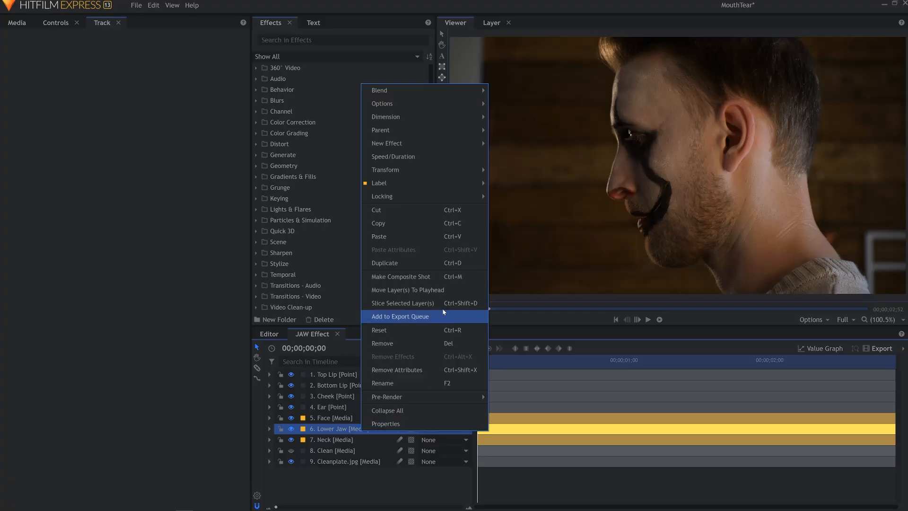
{"action": "left_click", "coordinate": [450, 278]}
{"action": "left_click", "coordinate": [482, 228]}
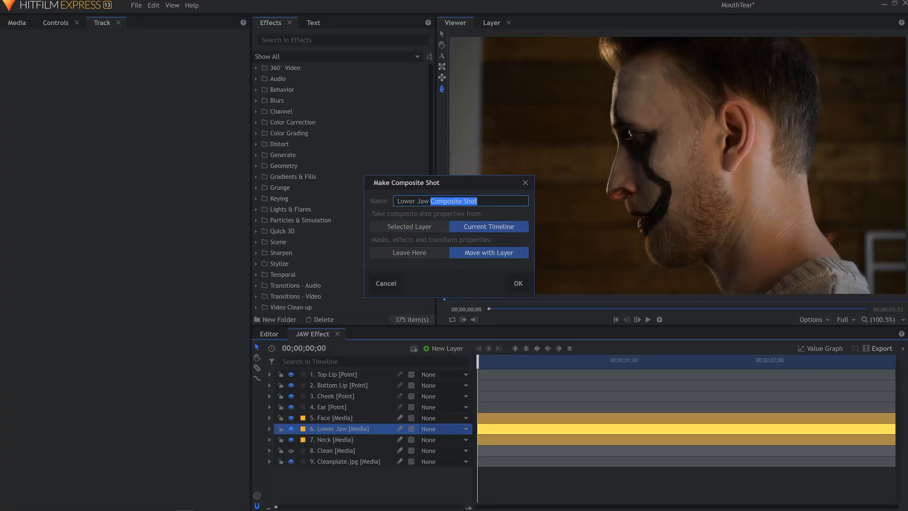
{"action": "key", "text": "Return"}
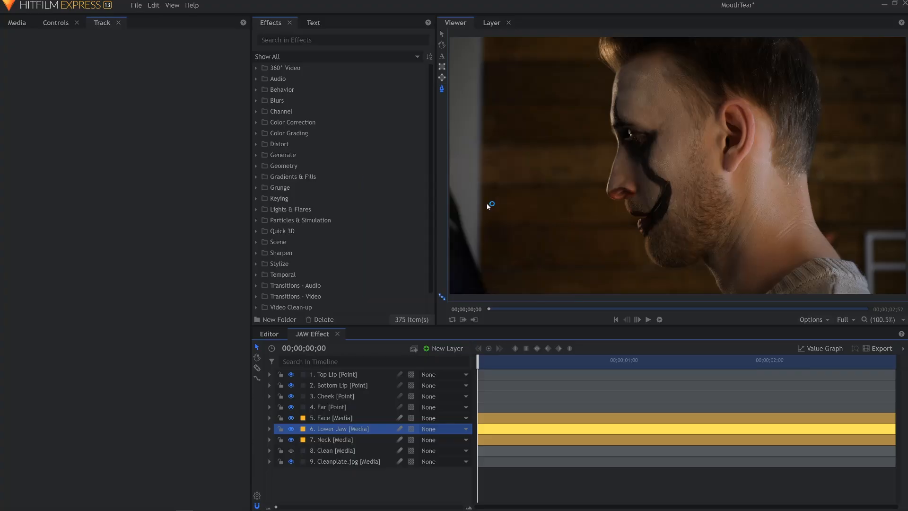
Step: Copy the Bottom Lip point from the JAW Effect composite into the Lower Jaw composite above its footage layer
{"action": "left_click", "coordinate": [310, 337]}
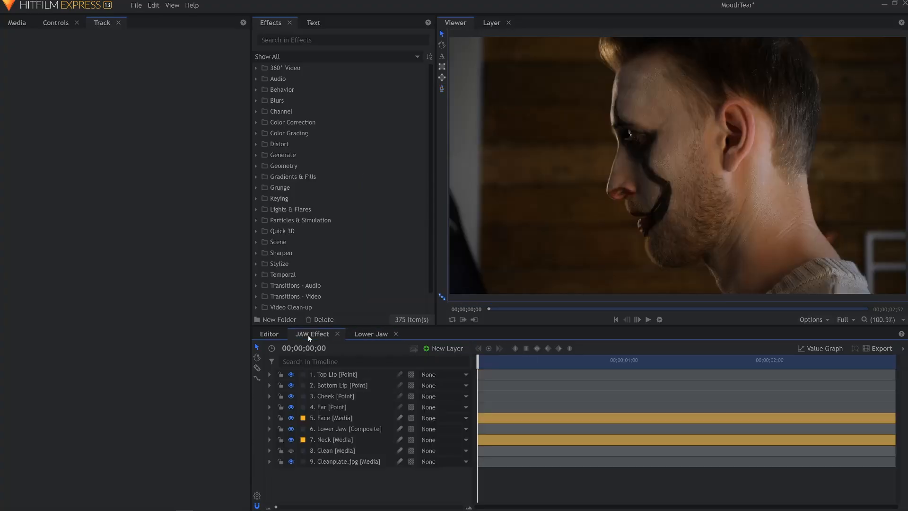
{"action": "left_click", "coordinate": [340, 388]}
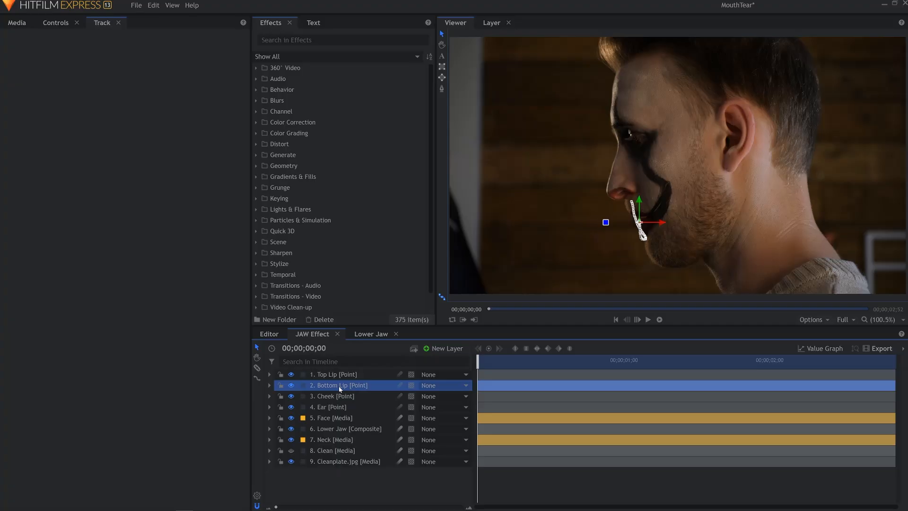
{"action": "left_click", "coordinate": [371, 334]}
{"action": "key", "text": "ctrl+v"}
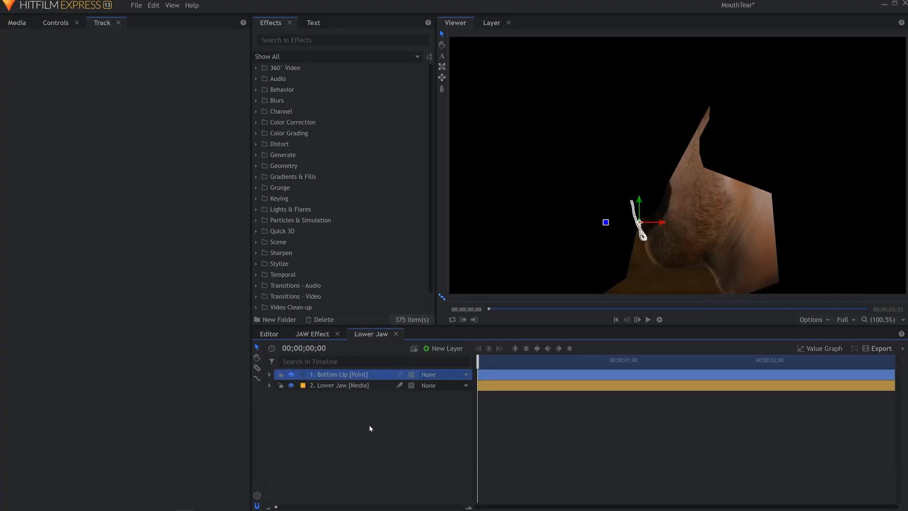
{"action": "left_click", "coordinate": [369, 427]}
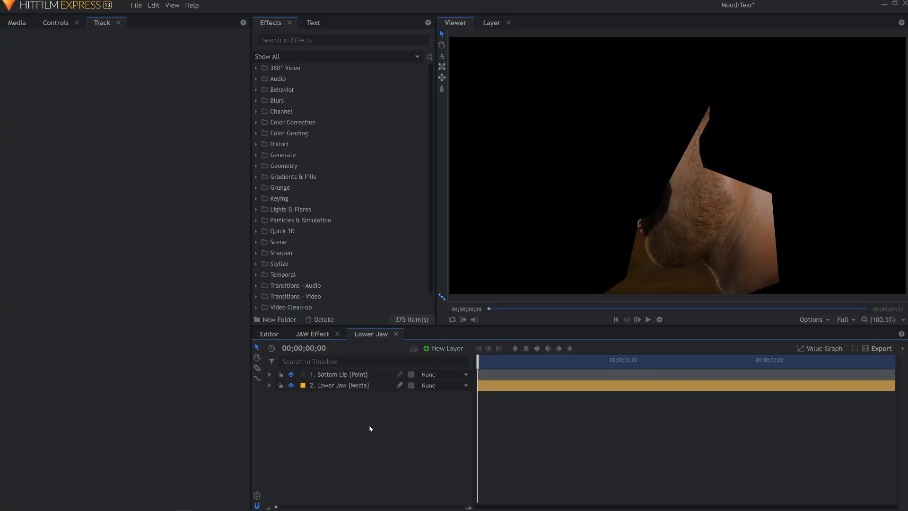
Step: In the JAW Effect composite, slow the Lower Jaw composite layer slightly by changing its speed and duration
{"action": "left_click", "coordinate": [316, 334]}
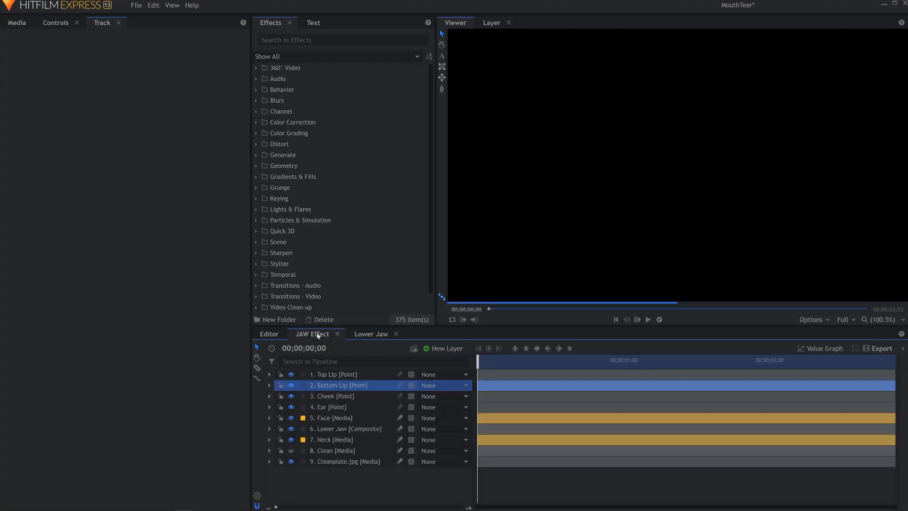
{"action": "left_click", "coordinate": [327, 429]}
{"action": "right_click", "coordinate": [328, 430]}
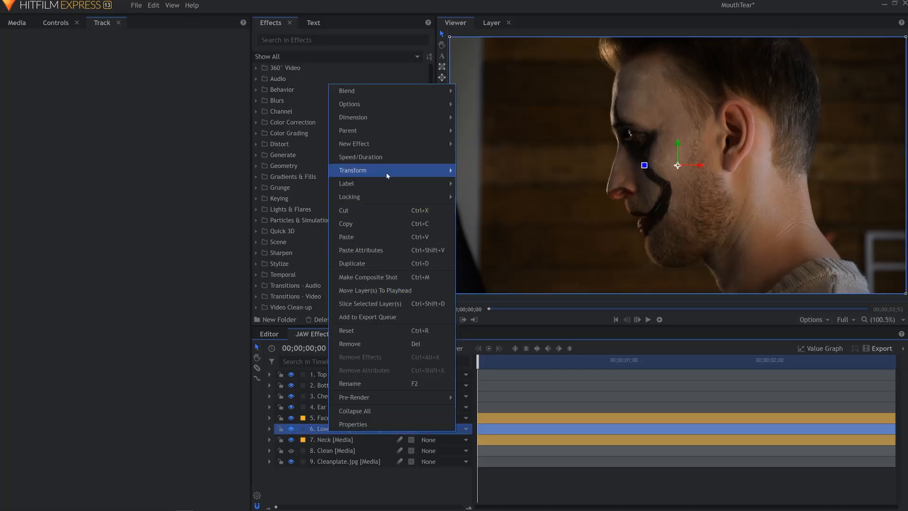
{"action": "left_click", "coordinate": [392, 157]}
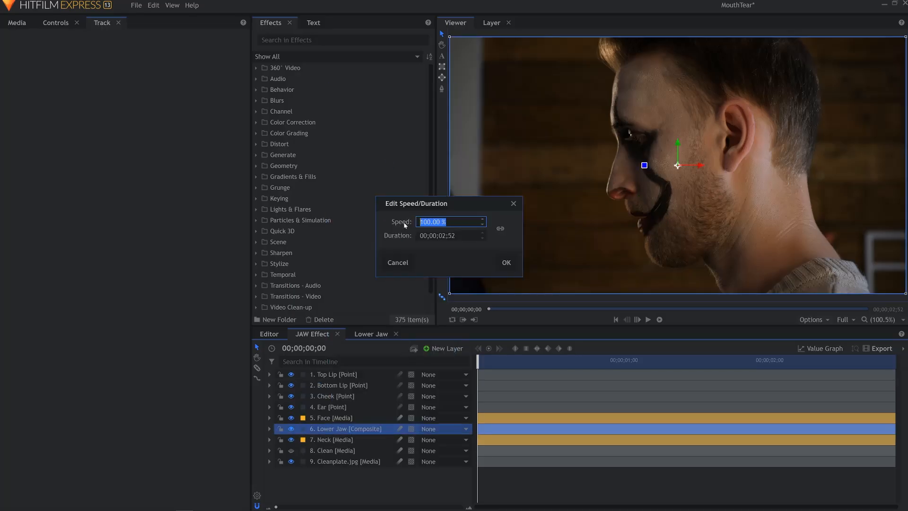
{"action": "key", "text": "Return"}
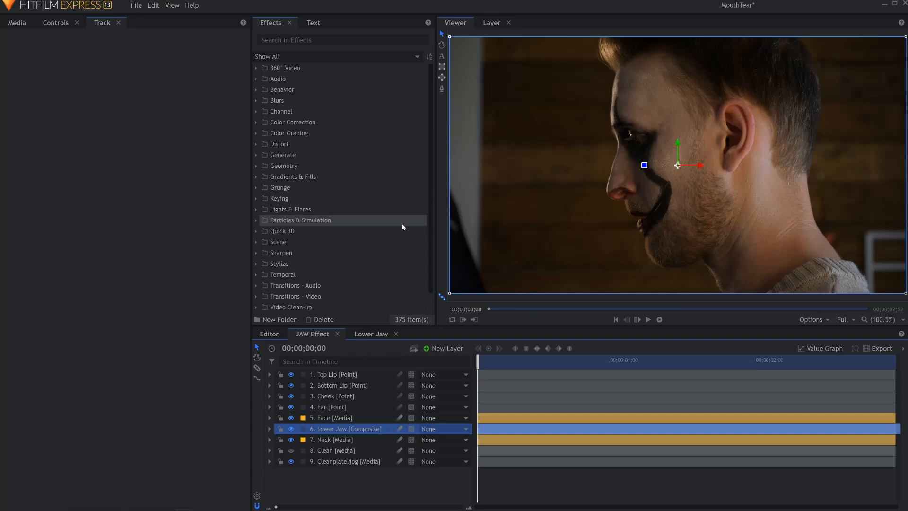
{"action": "left_click_drag", "start_coordinate": [483, 364], "coordinate": [734, 371]}
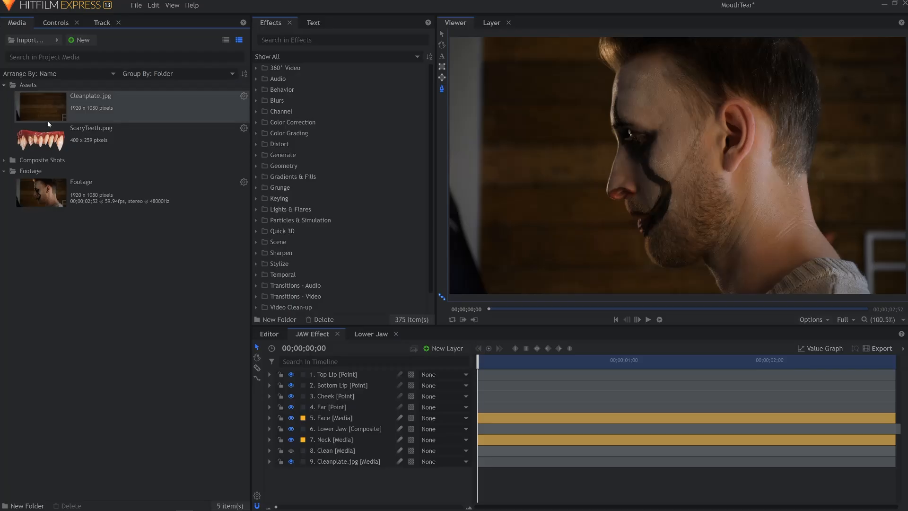
Step: Add ScaryTeeth.png as the topmost layer of the JAW Effect composite and give it the Tomato label color
{"action": "left_click_drag", "start_coordinate": [50, 128], "coordinate": [355, 374]}
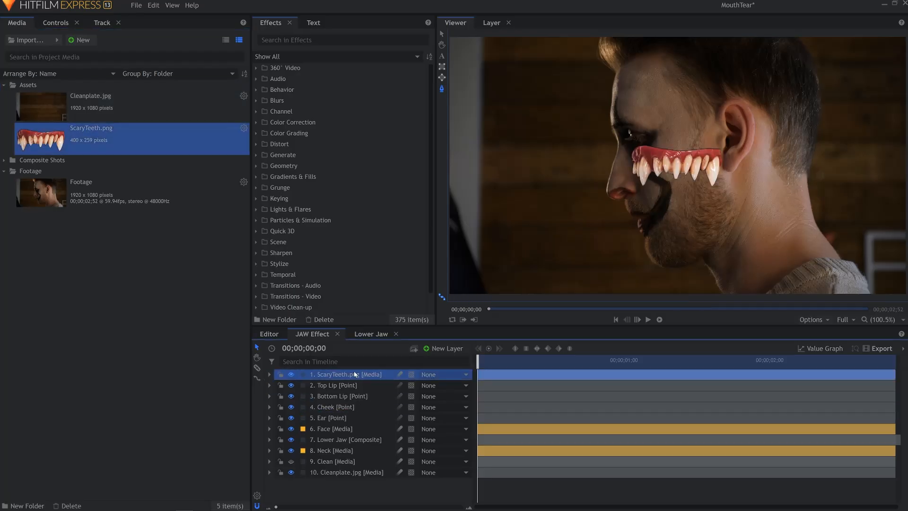
{"action": "left_click", "coordinate": [303, 374]}
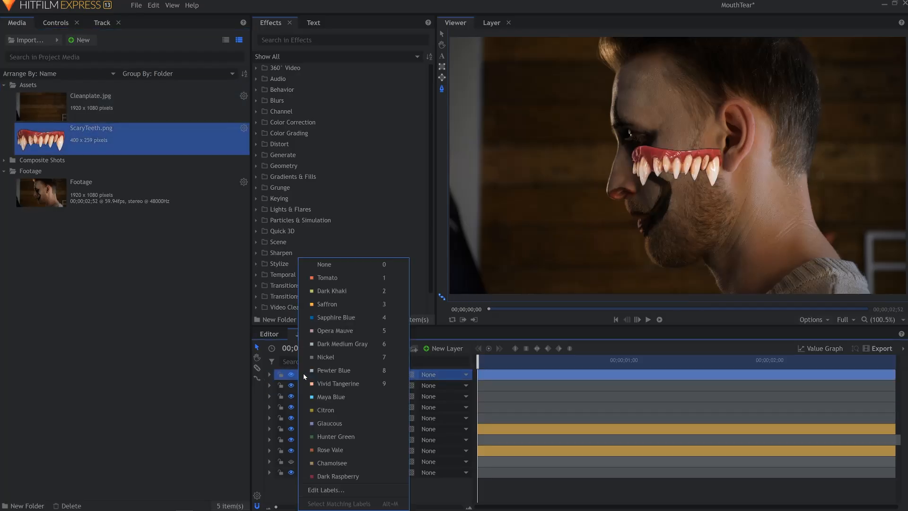
{"action": "left_click", "coordinate": [341, 279]}
{"action": "left_click", "coordinate": [341, 493]}
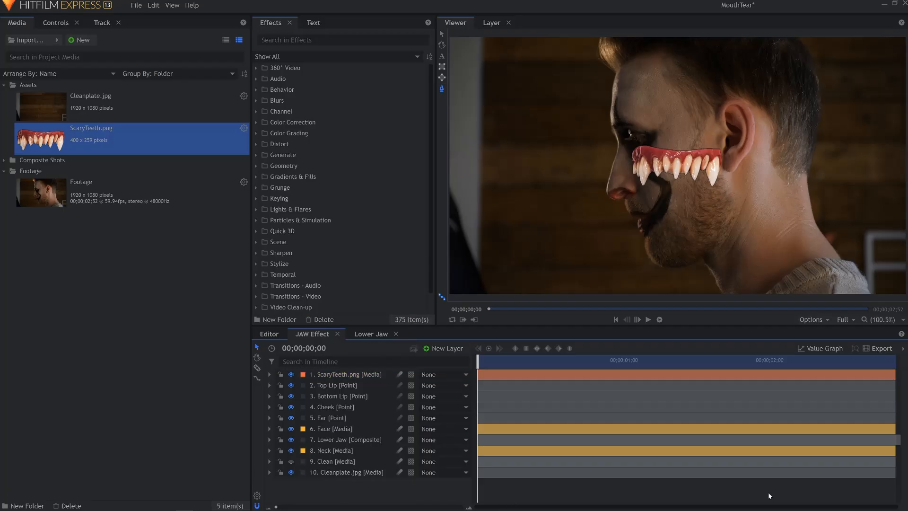
Step: At 00;00;02;51, set the ScaryTeeth layer's scale to 50% and rotation to 17°, and place it on the upper cheek at 57.3, 158.1
{"action": "left_click", "coordinate": [892, 360]}
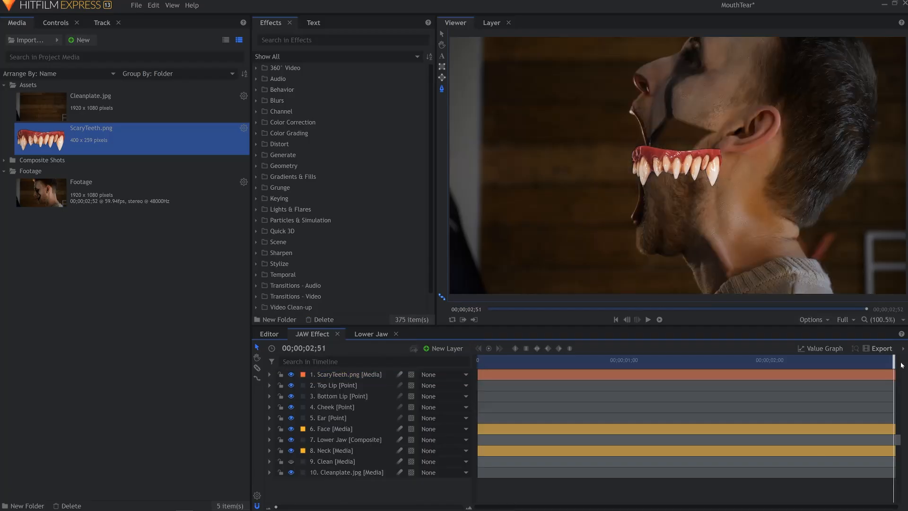
{"action": "left_click", "coordinate": [269, 374]}
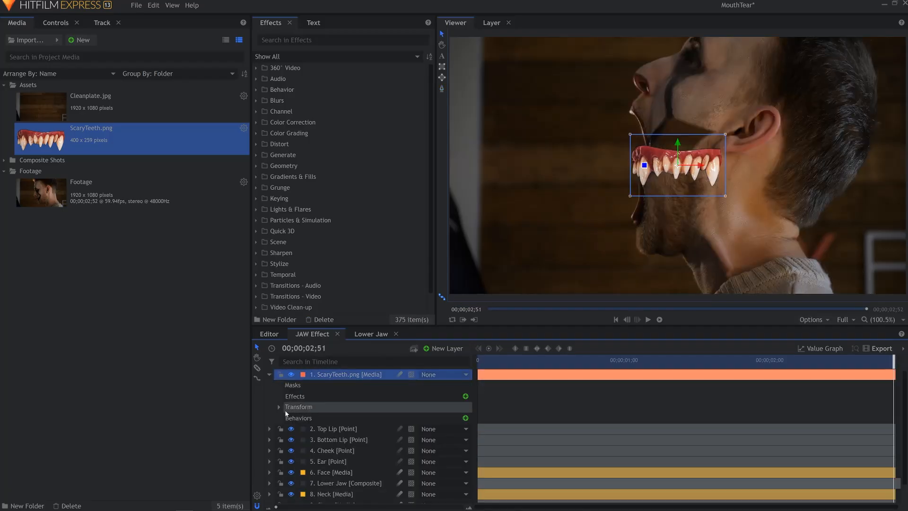
{"action": "left_click", "coordinate": [278, 407]}
{"action": "left_click_drag", "start_coordinate": [466, 462], "coordinate": [444, 452]}
{"action": "left_click_drag", "start_coordinate": [683, 149], "coordinate": [714, 137]}
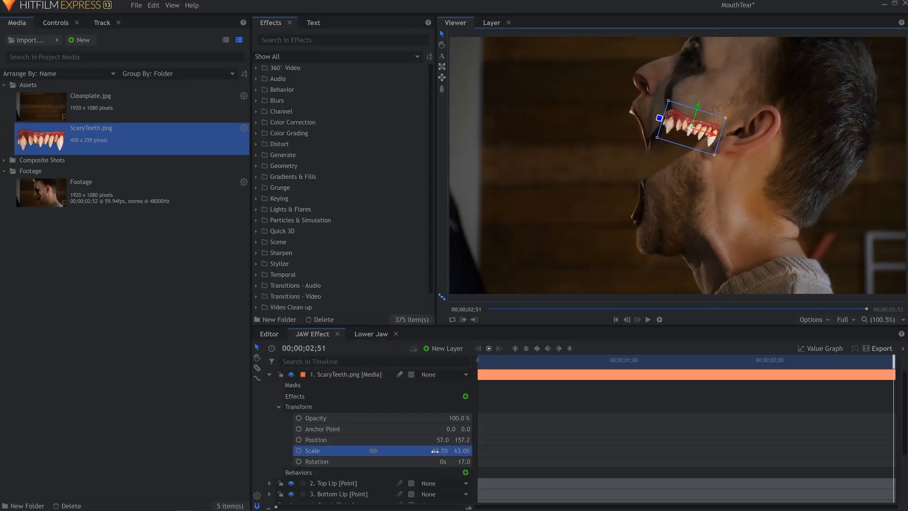
{"action": "left_click_drag", "start_coordinate": [438, 452], "coordinate": [434, 450]}
{"action": "left_click_drag", "start_coordinate": [698, 109], "coordinate": [703, 108]}
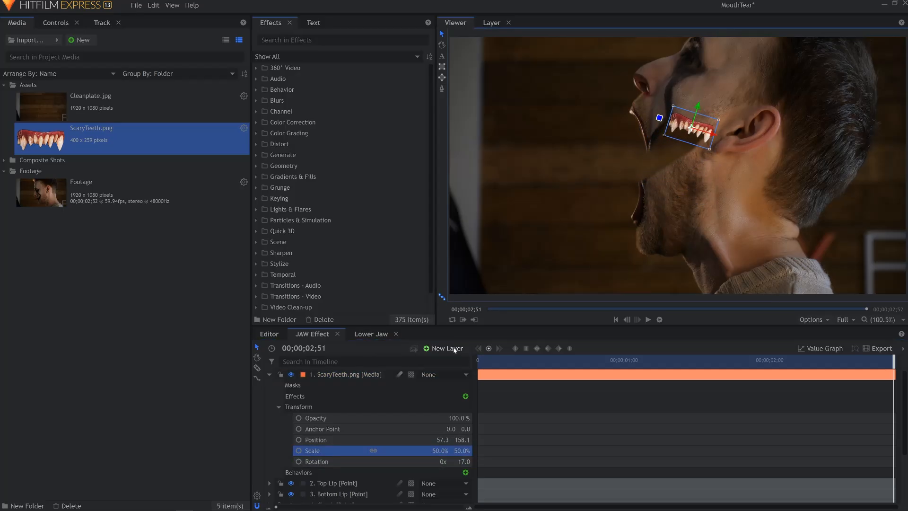
Step: Parent the ScaryTeeth layer to the Ear point and move it below the Neck layer
{"action": "left_click", "coordinate": [447, 376]}
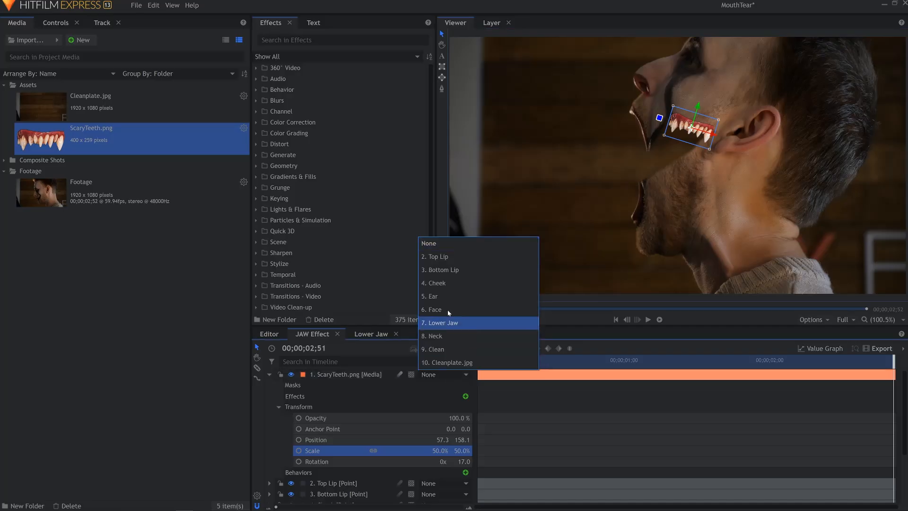
{"action": "left_click", "coordinate": [453, 284]}
{"action": "left_click", "coordinate": [269, 374]}
{"action": "left_click", "coordinate": [343, 376]}
{"action": "left_click_drag", "start_coordinate": [357, 388], "coordinate": [355, 450]}
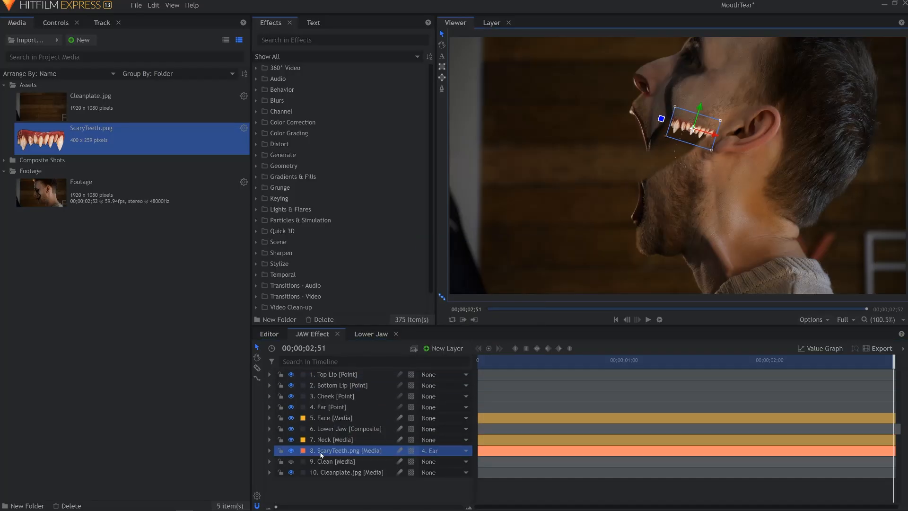
Step: Duplicate the ScaryTeeth layer and move the copy down toward the lower edge of the jaw tear
{"action": "key", "text": "ctrl+d"}
{"action": "left_click_drag", "start_coordinate": [713, 153], "coordinate": [708, 168]}
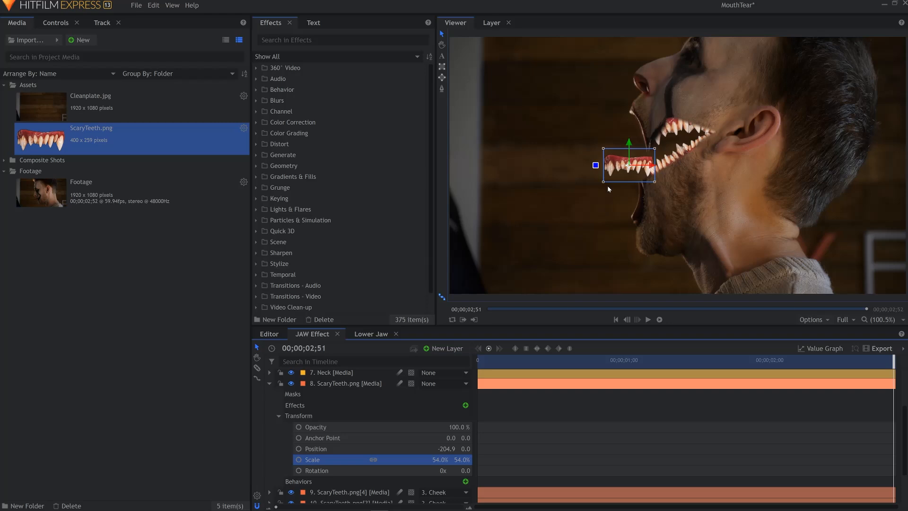
Step: Adjust the anchor point, rotation and position of the front upper ScaryTeeth layer to fit behind the upper lip, and parent it to Top Lip
{"action": "left_click_drag", "start_coordinate": [450, 438], "coordinate": [511, 436]}
{"action": "left_click_drag", "start_coordinate": [465, 471], "coordinate": [472, 450]}
{"action": "left_click_drag", "start_coordinate": [463, 450], "coordinate": [443, 450]}
{"action": "left_click", "coordinate": [440, 384]}
{"action": "left_click", "coordinate": [442, 208]}
Step: Keyframe the front upper teeth layer's scale with a late keyframe and an adjusted, unlinked scale before the first second
{"action": "left_click_drag", "start_coordinate": [892, 362], "coordinate": [587, 411]}
{"action": "left_click", "coordinate": [299, 459]}
{"action": "left_click_drag", "start_coordinate": [587, 460], "coordinate": [864, 459]}
{"action": "mouse_move", "coordinate": [440, 460]}
{"action": "left_mouse_down"}
{"action": "mouse_move", "coordinate": [472, 471]}
{"action": "mouse_move", "coordinate": [446, 460]}
{"action": "left_mouse_up"}
{"action": "left_click", "coordinate": [373, 459]}
Step: Keyframe the front upper teeth's position and rotation, moving the original keyframes near the clip's end and adjusting both values at the earlier frame
{"action": "left_click_drag", "start_coordinate": [463, 471], "coordinate": [474, 448]}
{"action": "left_click", "coordinate": [298, 449]}
{"action": "left_click", "coordinate": [298, 471]}
{"action": "left_click", "coordinate": [299, 449]}
{"action": "left_click_drag", "start_coordinate": [587, 448], "coordinate": [864, 448]}
{"action": "left_click_drag", "start_coordinate": [587, 471], "coordinate": [864, 470]}
{"action": "left_click_drag", "start_coordinate": [463, 470], "coordinate": [477, 471]}
{"action": "left_click_drag", "start_coordinate": [464, 448], "coordinate": [479, 449]}
{"action": "left_click", "coordinate": [539, 411]}
{"action": "left_click_drag", "start_coordinate": [588, 362], "coordinate": [758, 370]}
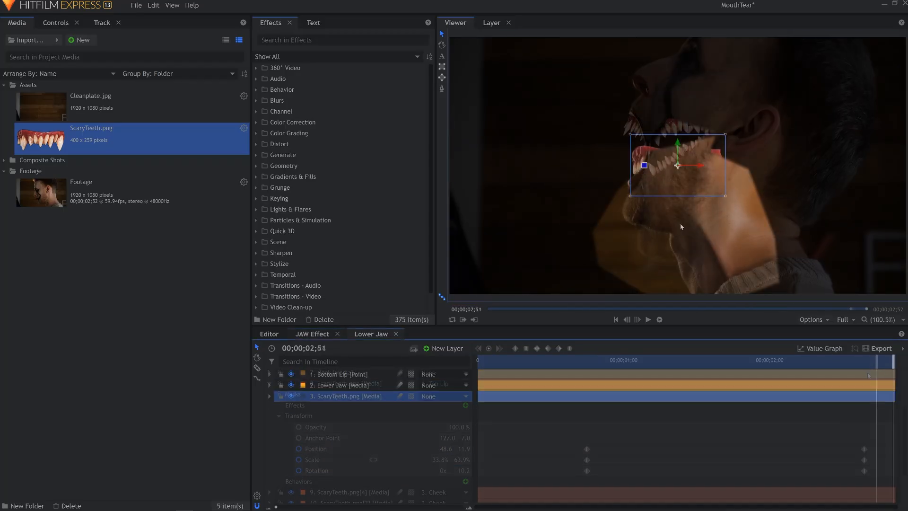
Step: In the Lower Jaw composite, rotate and place the ScaryTeeth layer on the lower lip, enable position and rotation keyframing, and parent it to Bottom Lip
{"action": "left_click", "coordinate": [270, 396]}
{"action": "left_click", "coordinate": [279, 429]}
{"action": "left_click_drag", "start_coordinate": [462, 483], "coordinate": [492, 483]}
{"action": "left_click_drag", "start_coordinate": [445, 451], "coordinate": [412, 472]}
{"action": "left_click_drag", "start_coordinate": [463, 484], "coordinate": [468, 484]}
{"action": "left_click", "coordinate": [299, 484]}
{"action": "left_click", "coordinate": [299, 461]}
{"action": "left_click", "coordinate": [445, 396]}
{"action": "left_click", "coordinate": [446, 418]}
Step: Keyframe the lower teeth layer's scale and shift its position, scale and rotation keyframes earlier on the timeline
{"action": "left_click_drag", "start_coordinate": [893, 362], "coordinate": [477, 362]}
{"action": "left_click_drag", "start_coordinate": [462, 473], "coordinate": [454, 472]}
{"action": "left_click_drag", "start_coordinate": [893, 483], "coordinate": [688, 483]}
{"action": "left_click", "coordinate": [298, 472]}
{"action": "left_click_drag", "start_coordinate": [884, 362], "coordinate": [522, 362]}
{"action": "left_click_drag", "start_coordinate": [884, 473], "coordinate": [713, 472]}
{"action": "left_click_drag", "start_coordinate": [713, 362], "coordinate": [487, 361]}
{"action": "left_click_drag", "start_coordinate": [626, 484], "coordinate": [558, 484]}
{"action": "left_click_drag", "start_coordinate": [713, 473], "coordinate": [558, 473]}
{"action": "left_click_drag", "start_coordinate": [713, 462], "coordinate": [635, 462]}
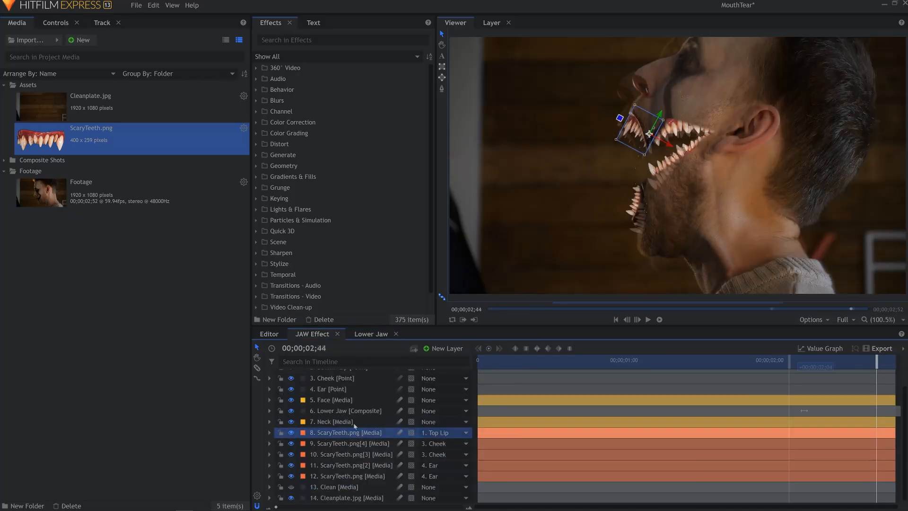
Step: Apply the Curves effect to the front upper ScaryTeeth layer and bend its RGB curve downward to darken the teeth
{"action": "left_click", "coordinate": [256, 122]}
{"action": "left_click_drag", "start_coordinate": [295, 221], "coordinate": [332, 432]}
{"action": "left_click", "coordinate": [56, 23]}
{"action": "left_click", "coordinate": [16, 104]}
{"action": "left_click_drag", "start_coordinate": [163, 223], "coordinate": [165, 242]}
Step: Add Hue, Saturation & Lightness with hue shift -10.8° and saturation -22, plus Brightness & Contrast with brightness -30 and contrast 14
{"action": "left_click_drag", "start_coordinate": [312, 274], "coordinate": [155, 322]}
{"action": "left_click", "coordinate": [23, 300]}
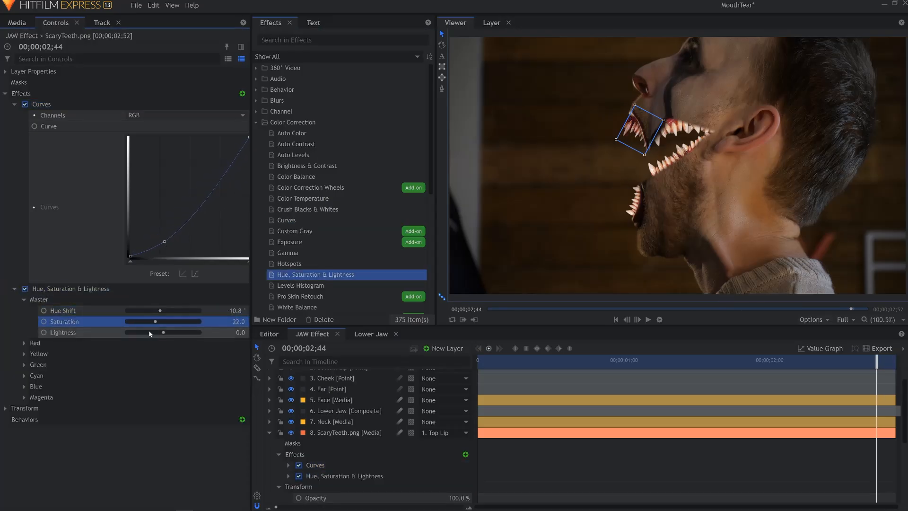
{"action": "left_click", "coordinate": [295, 166]}
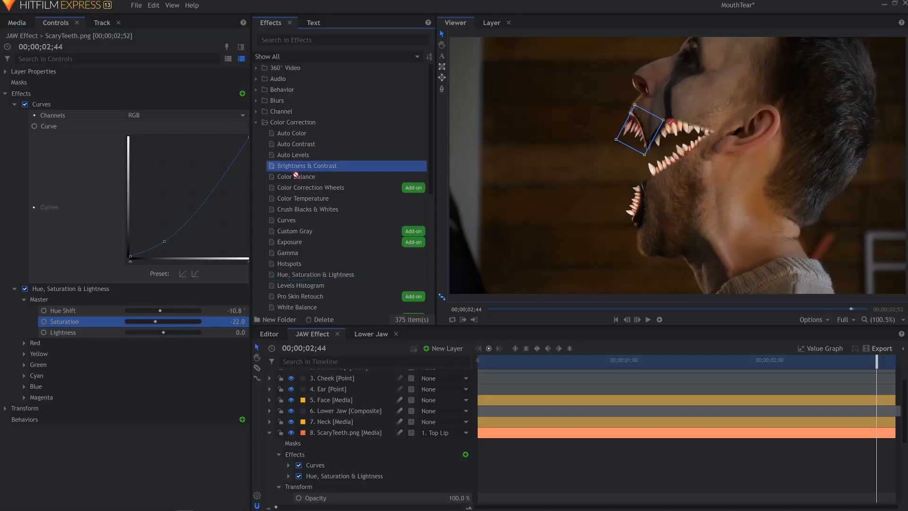
{"action": "left_click_drag", "start_coordinate": [124, 335], "coordinate": [125, 338]}
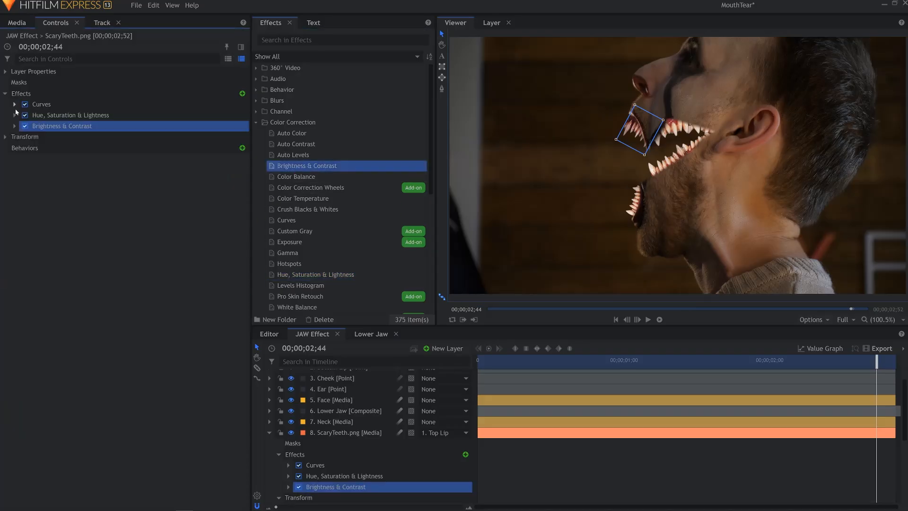
{"action": "mouse_move", "coordinate": [163, 148]}
{"action": "left_mouse_down"}
{"action": "mouse_move", "coordinate": [152, 148]}
{"action": "mouse_move", "coordinate": [168, 159]}
{"action": "left_mouse_up"}
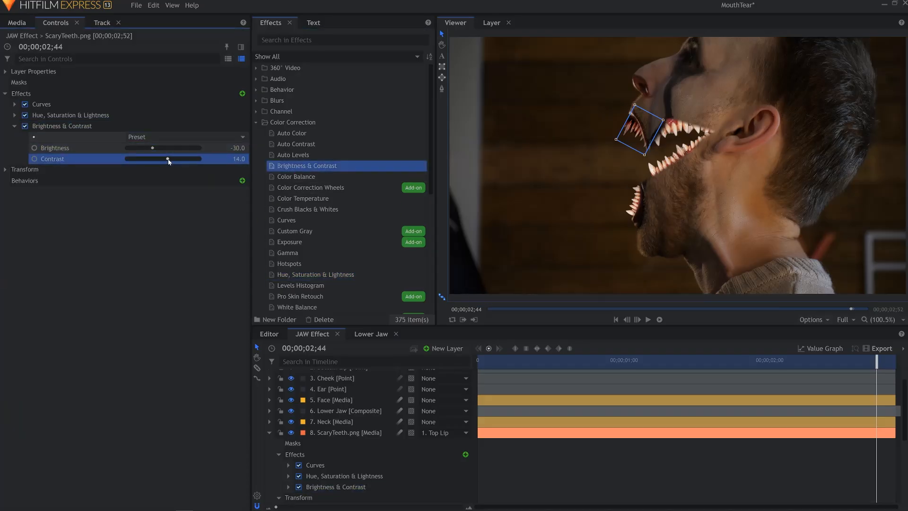
{"action": "left_click", "coordinate": [14, 126]}
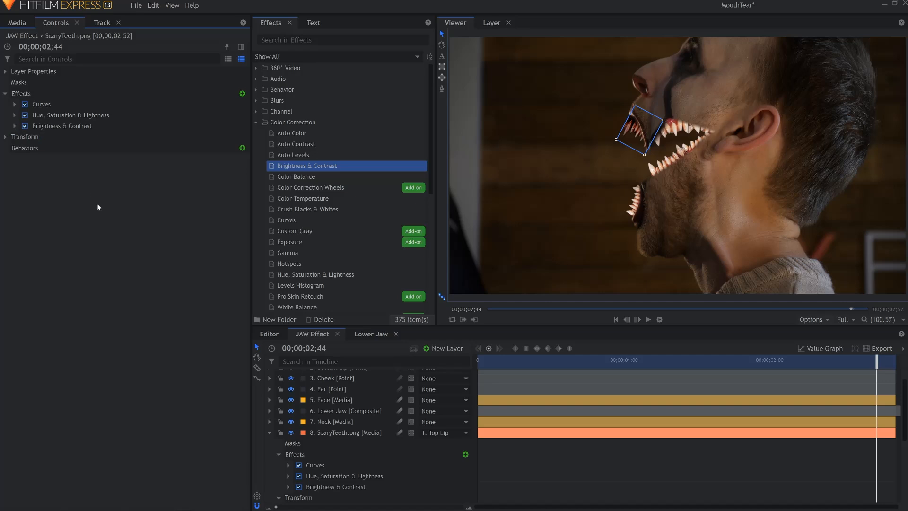
Step: Copy the front teeth's three color effects onto the other four ScaryTeeth layers, filtering the timeline by "teeth", and collapse the layers
{"action": "left_click", "coordinate": [76, 104]}
{"action": "left_click", "coordinate": [117, 127], "text": "shift"}
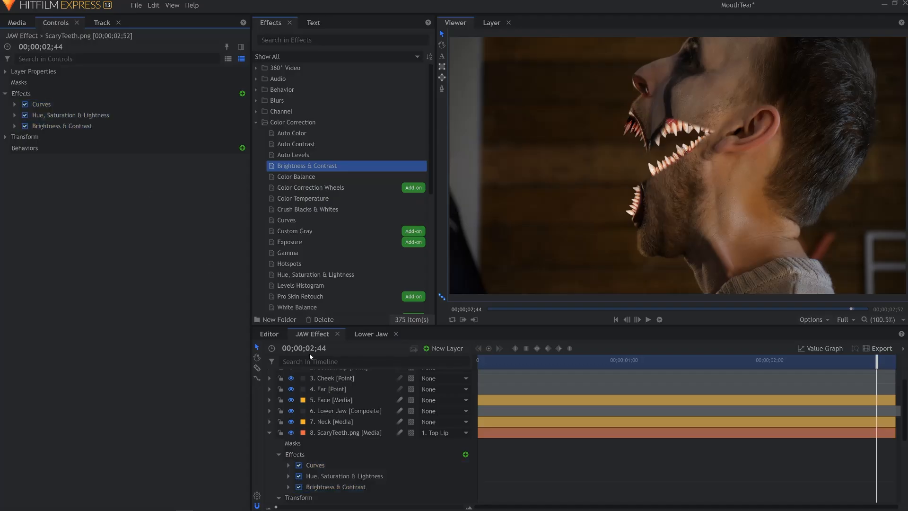
{"action": "left_click", "coordinate": [312, 361]}
{"action": "type", "text": "teet"}
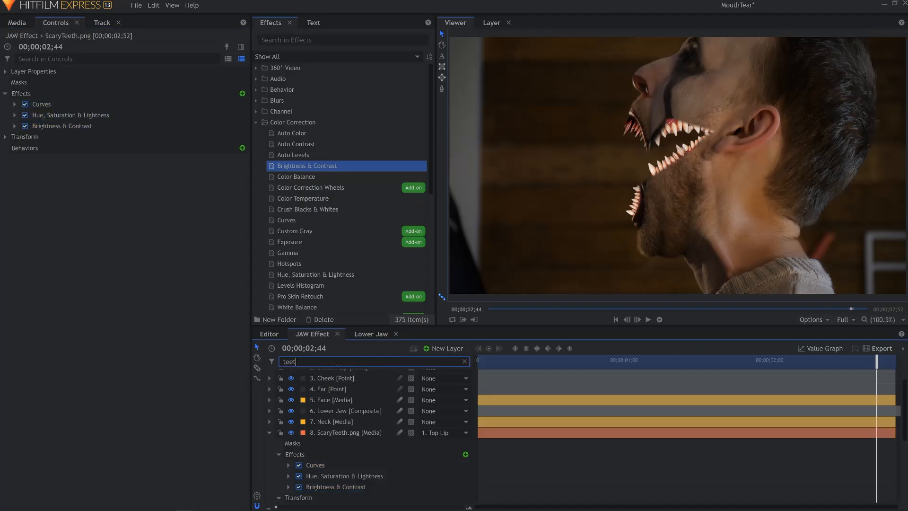
{"action": "type", "text": "h"}
{"action": "left_click", "coordinate": [322, 384]}
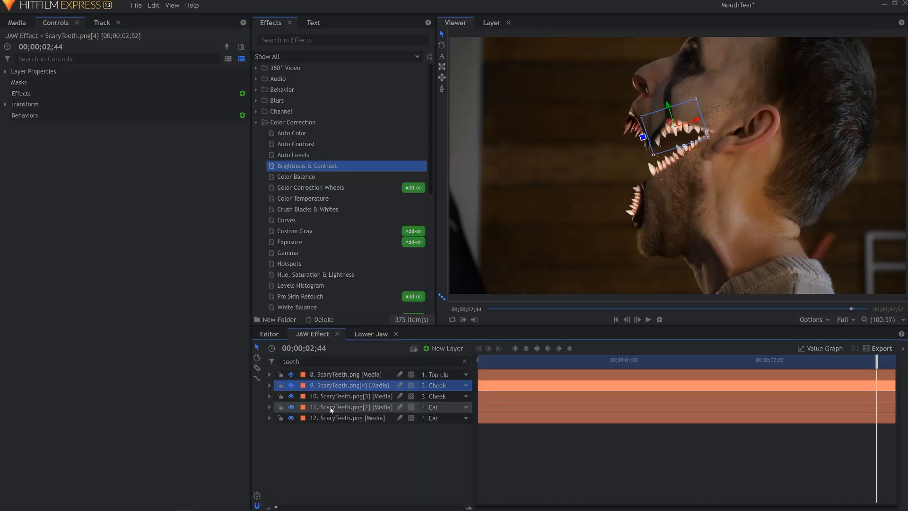
{"action": "left_click", "coordinate": [334, 419], "text": "shift"}
{"action": "key", "text": "ctrl+v"}
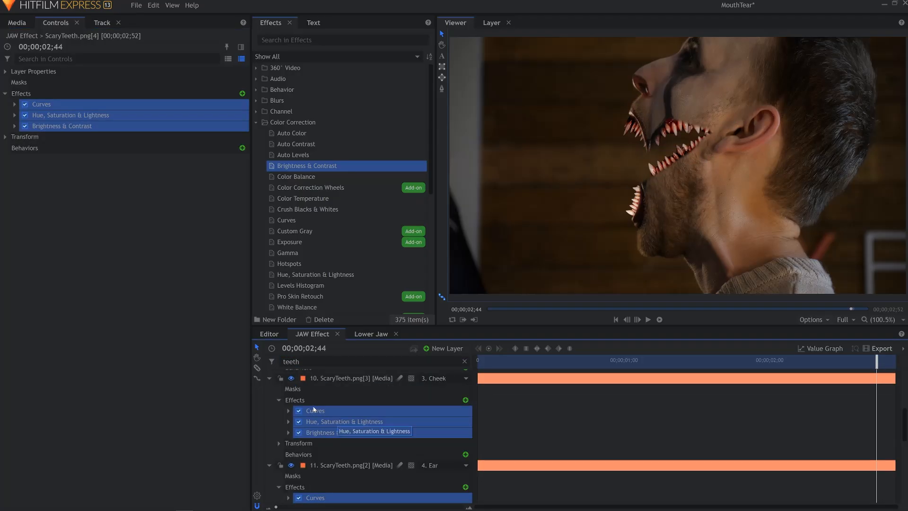
{"action": "left_click", "coordinate": [270, 378]}
{"action": "left_click", "coordinate": [269, 389]}
{"action": "left_click", "coordinate": [269, 401]}
{"action": "left_click", "coordinate": [270, 387]}
Step: Paste the same color effects onto the ScaryTeeth layer in the Lower Jaw composite and return to JAW Effect
{"action": "left_click", "coordinate": [359, 334]}
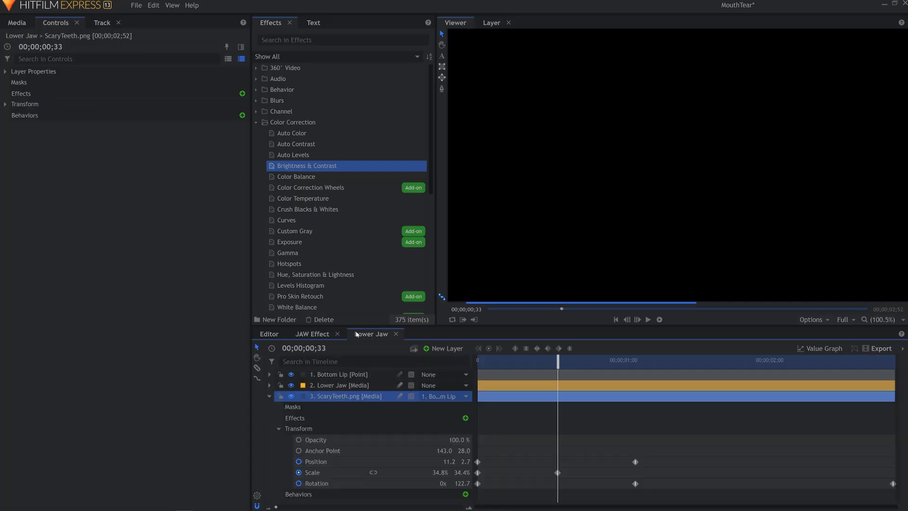
{"action": "left_click", "coordinate": [270, 396]}
{"action": "left_click", "coordinate": [312, 334]}
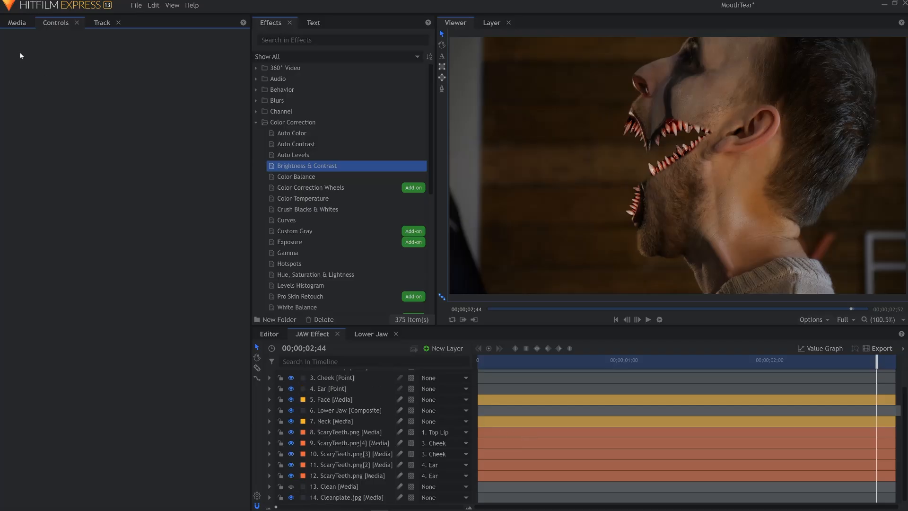
Step: Add Slime 1.mov at 30% scale with its vertical anchor at 1061, hang it from the upper lip and parent it to Top Lip
{"action": "left_click", "coordinate": [23, 20]}
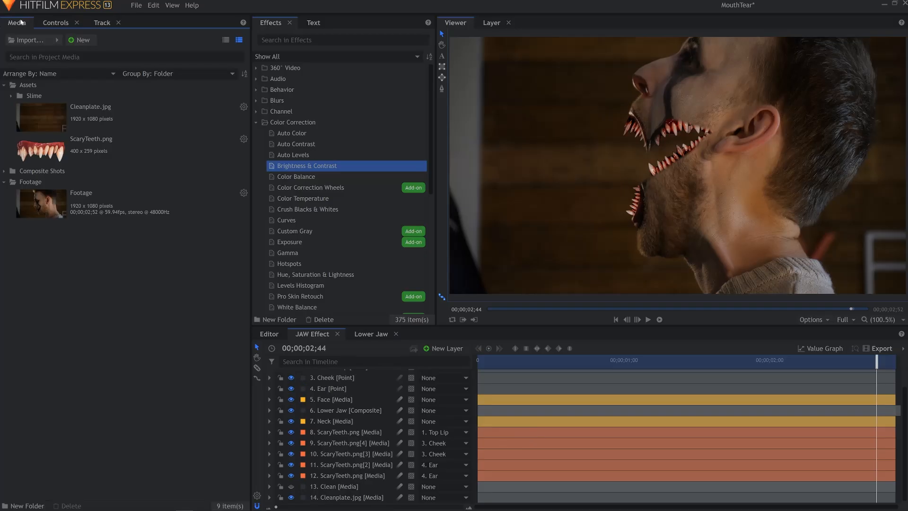
{"action": "left_click", "coordinate": [11, 97]}
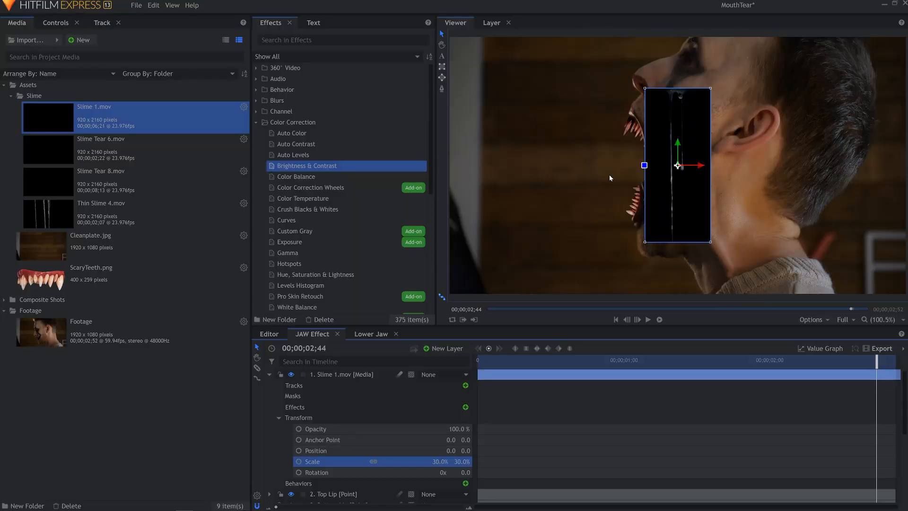
{"action": "left_click_drag", "start_coordinate": [464, 440], "coordinate": [889, 439]}
{"action": "left_click_drag", "start_coordinate": [680, 197], "coordinate": [640, 147]}
{"action": "left_click", "coordinate": [435, 376]}
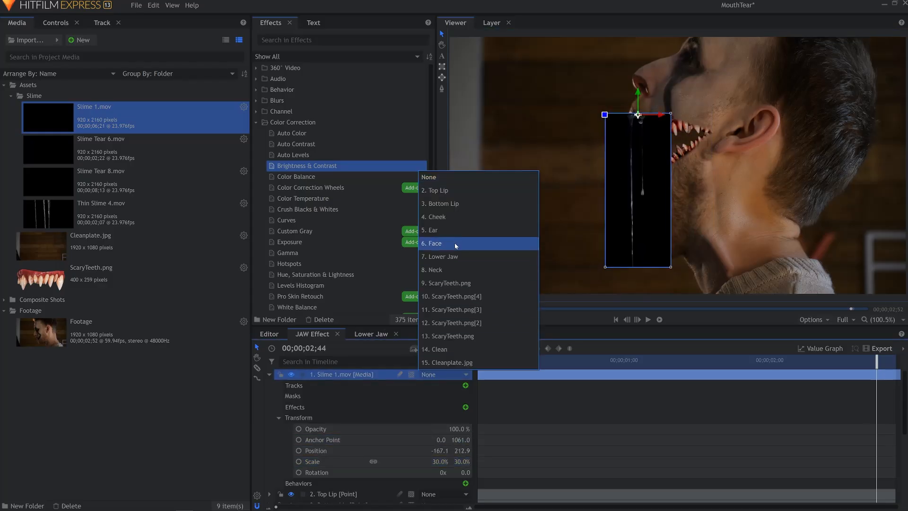
{"action": "left_click", "coordinate": [466, 192]}
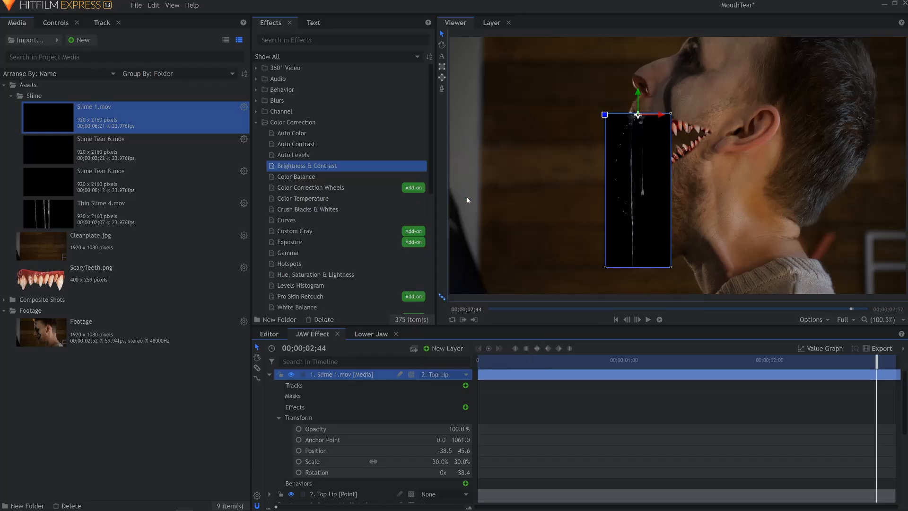
Step: Set the Slime 1.mov layer's blend mode to Add
{"action": "left_click", "coordinate": [56, 22]}
{"action": "left_click", "coordinate": [5, 71]}
{"action": "left_click", "coordinate": [172, 115]}
{"action": "left_click", "coordinate": [176, 143]}
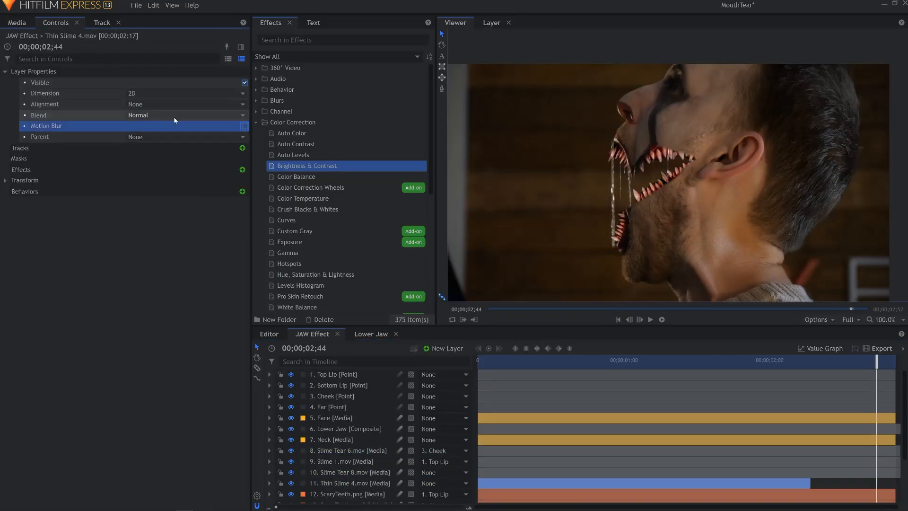
Step: Select the Slime Tear 8.mov and Thin Slime 4.mov layers together
{"action": "left_click", "coordinate": [419, 474]}
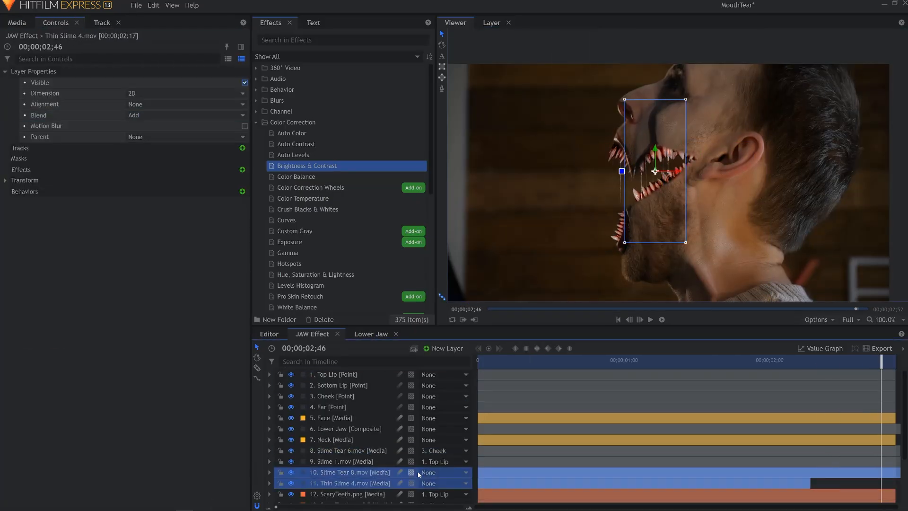